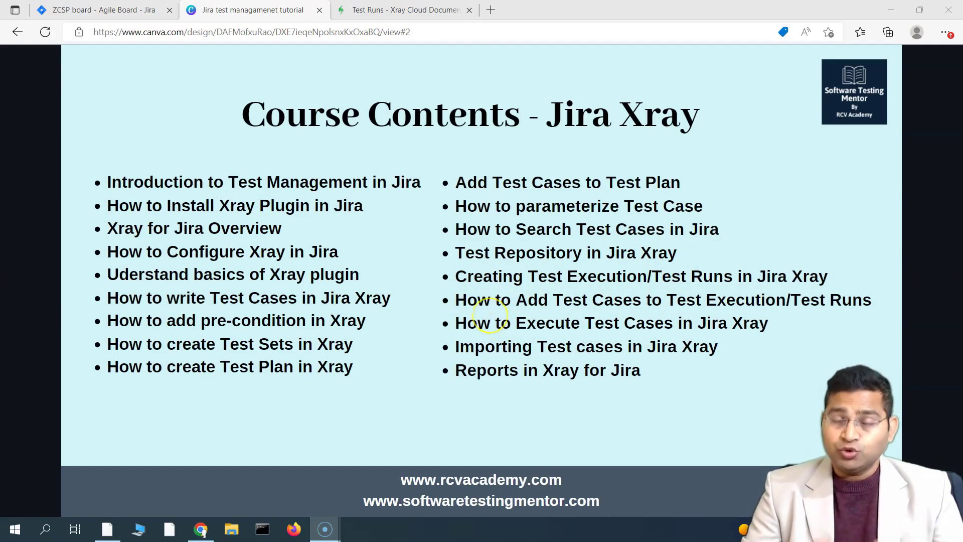
# Read the definition of a Test Run in the Xray Cloud documentation.
pyautogui.click(402, 9)
pyautogui.moveTo(173, 207); pyautogui.dragTo(452, 231)
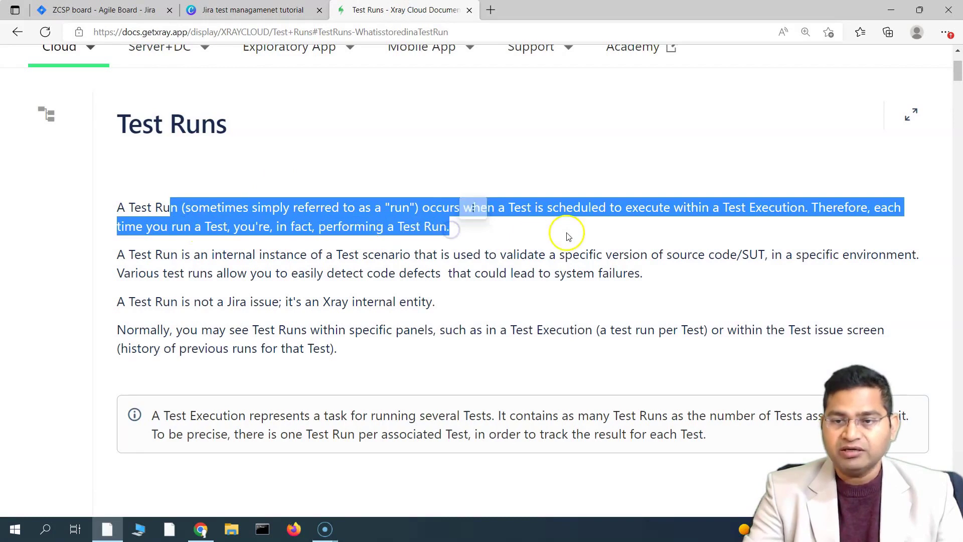
pyautogui.click(180, 260)
pyautogui.moveTo(211, 257); pyautogui.dragTo(429, 278)
pyautogui.click(519, 284)
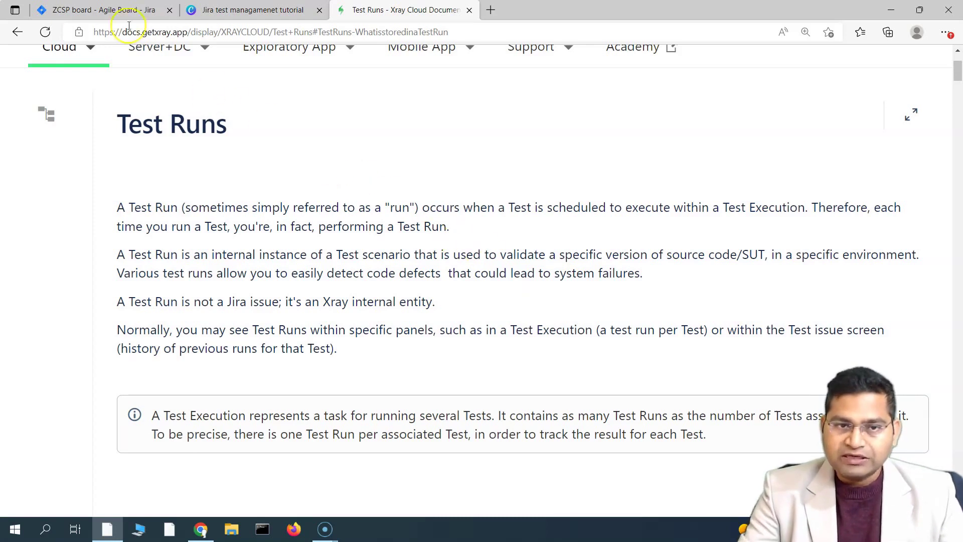
# Switch to the ZCSP board backlog in Jira and open the test "Verify the leads are created successfully" on its own page.
pyautogui.click(70, 9)
pyautogui.scroll(-10, 777, 360)
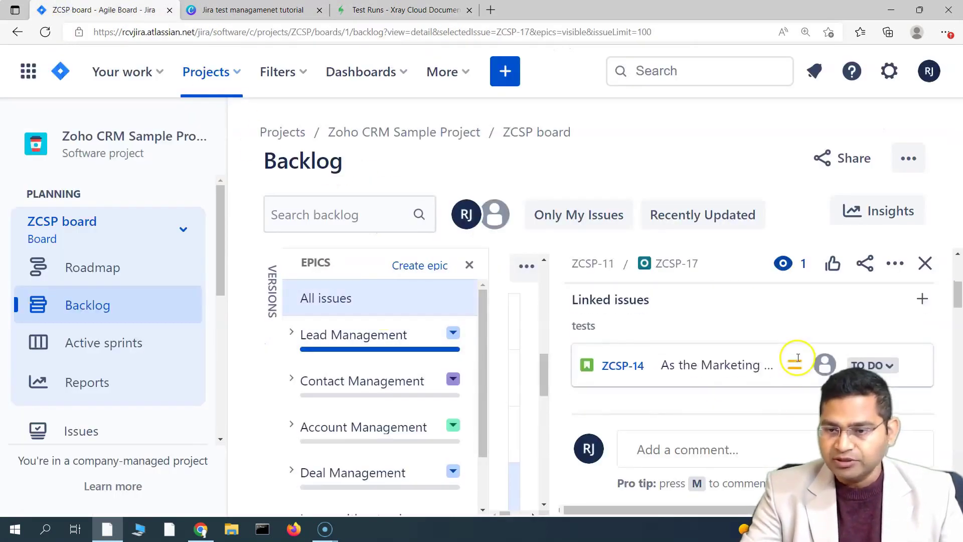
pyautogui.scroll(3, 724, 371)
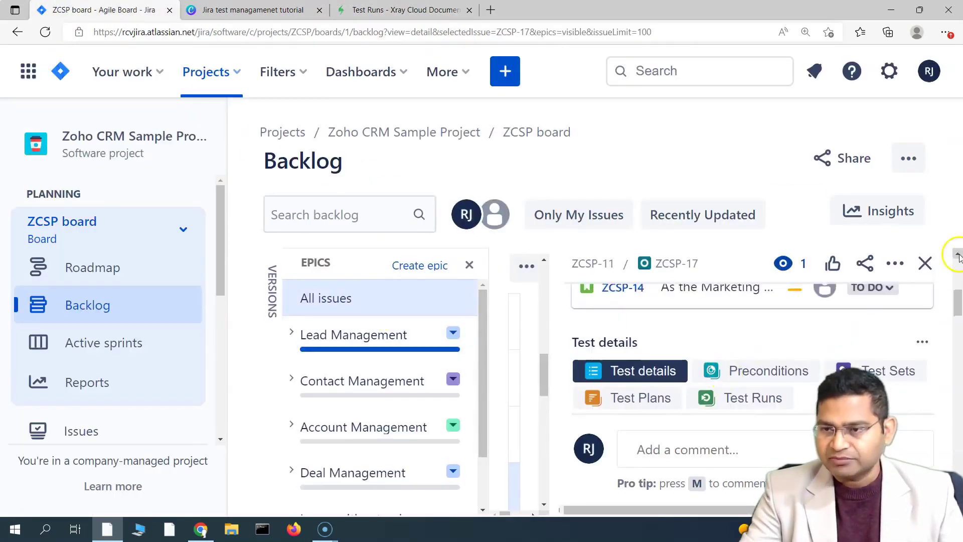
pyautogui.click(926, 263)
pyautogui.scroll(-4, 669, 360)
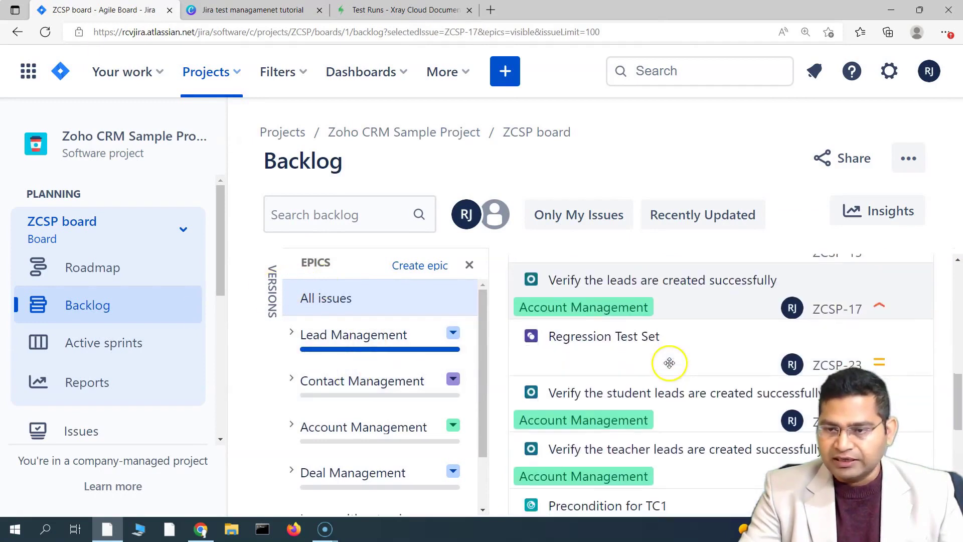
pyautogui.click(684, 283)
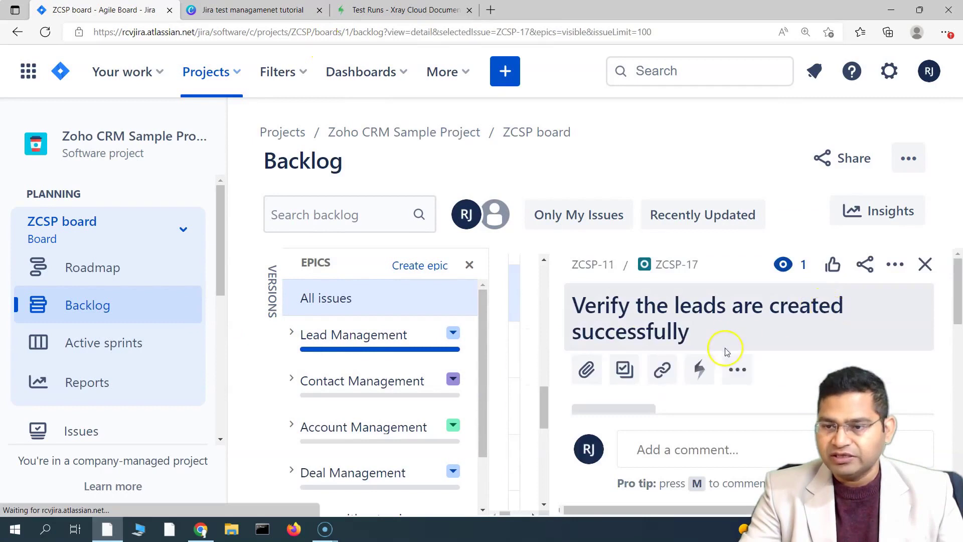
pyautogui.click(668, 265)
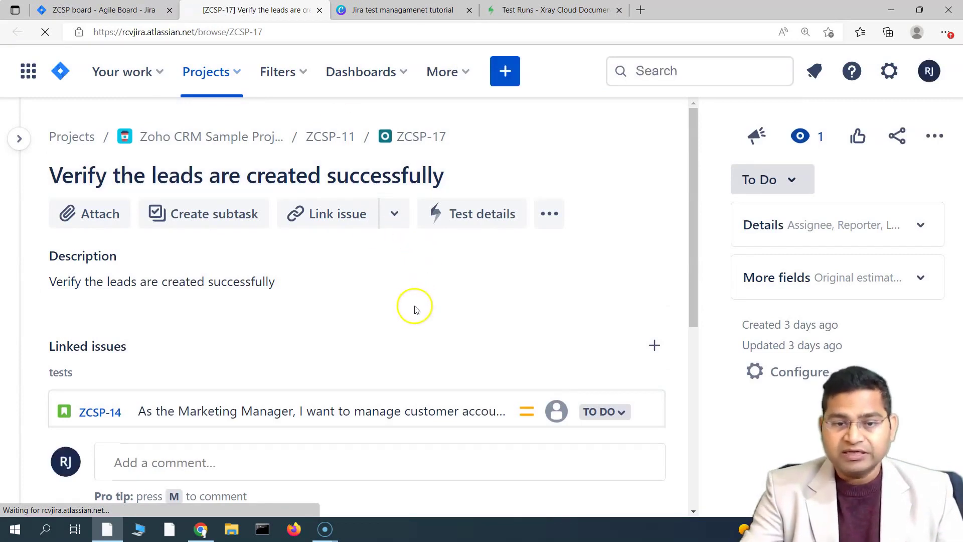
# Review the test's details and steps, and display its list of test runs.
pyautogui.scroll(-6, 402, 314)
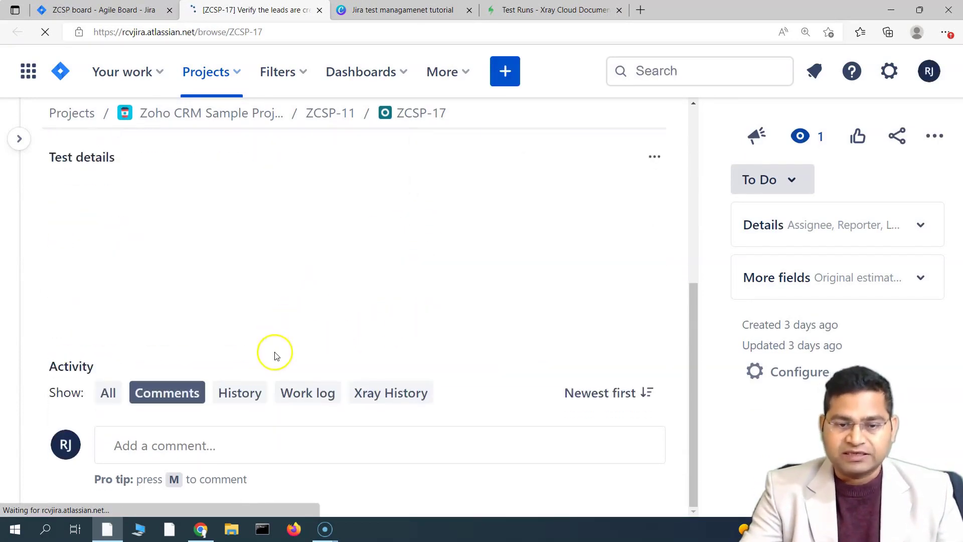
pyautogui.scroll(-5, 411, 326)
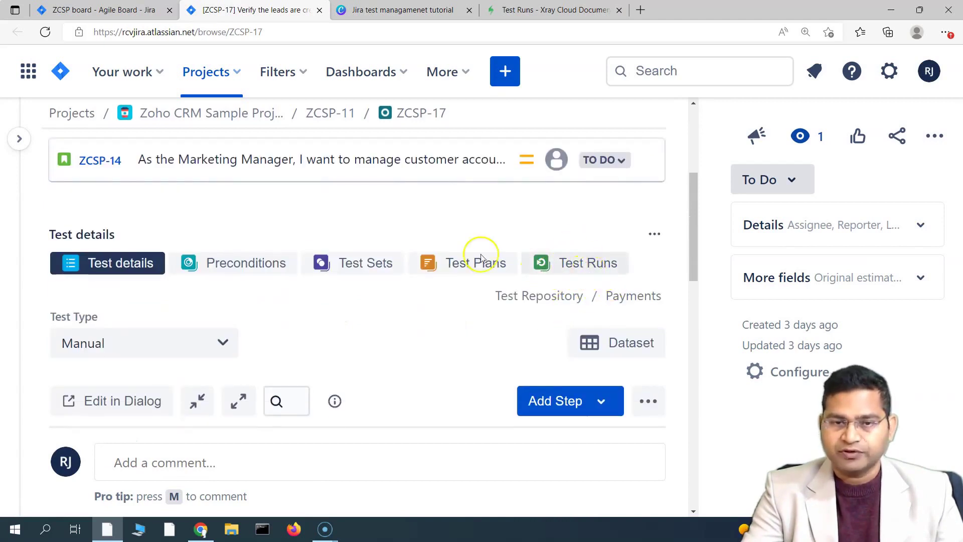
pyautogui.scroll(5, 351, 211)
pyautogui.scroll(-5, 394, 216)
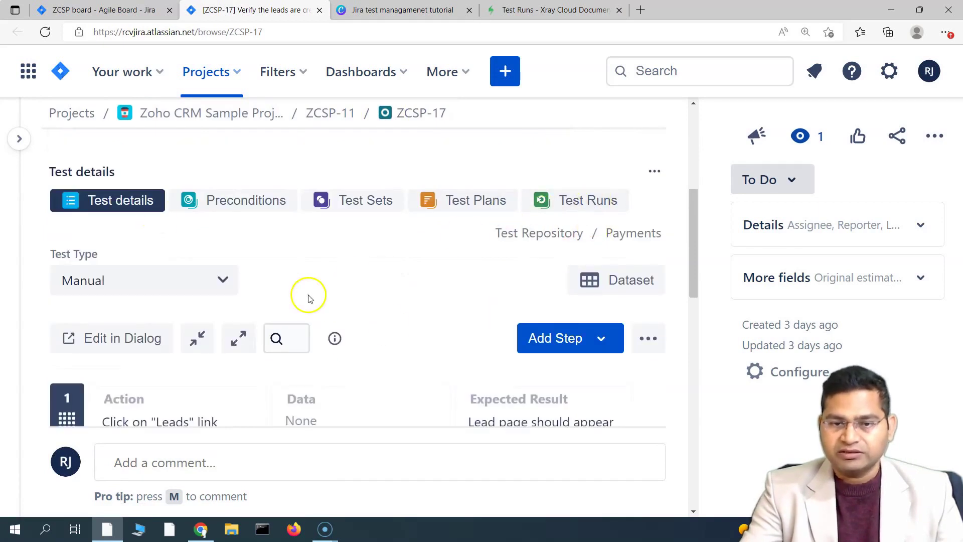
pyautogui.scroll(-4, 428, 279)
pyautogui.scroll(6, 283, 326)
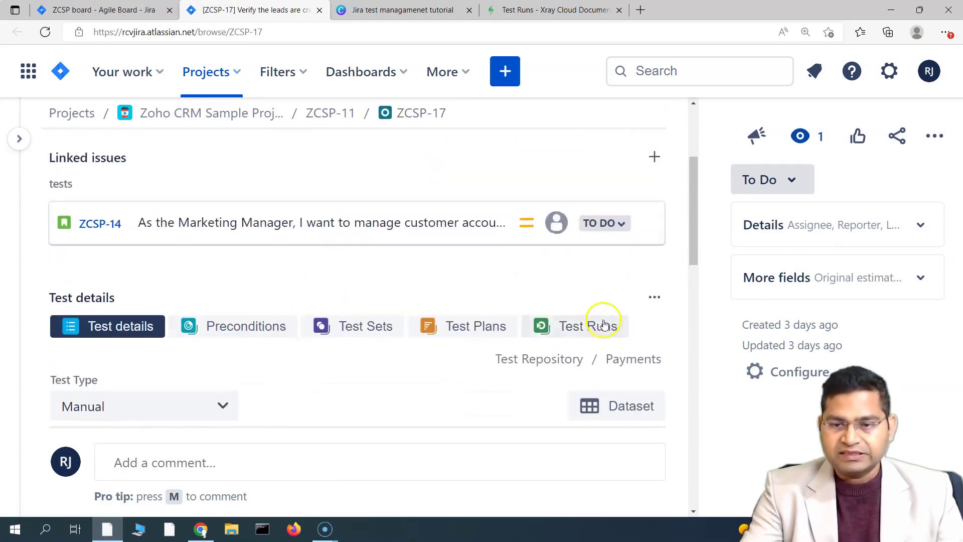
pyautogui.click(596, 327)
pyautogui.scroll(-2, 502, 301)
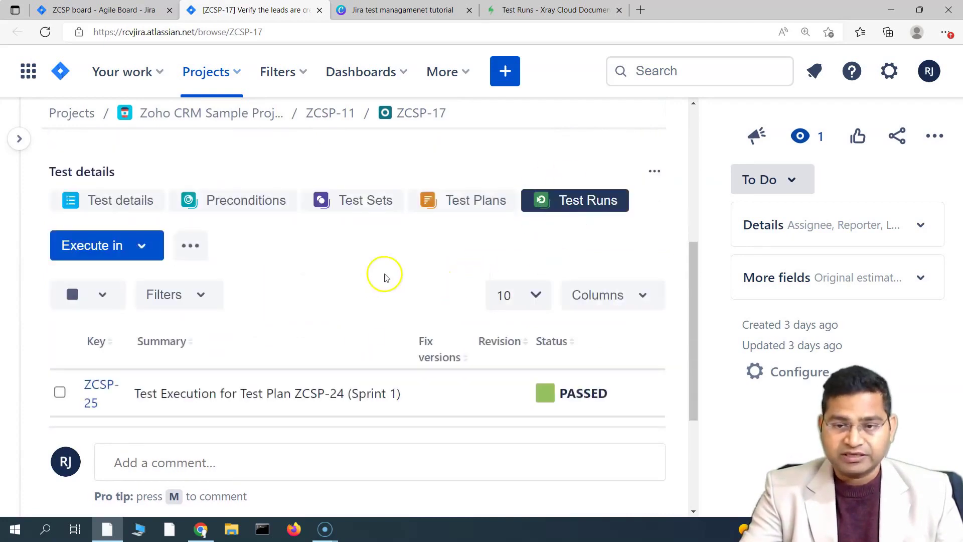
pyautogui.scroll(-2, 378, 268)
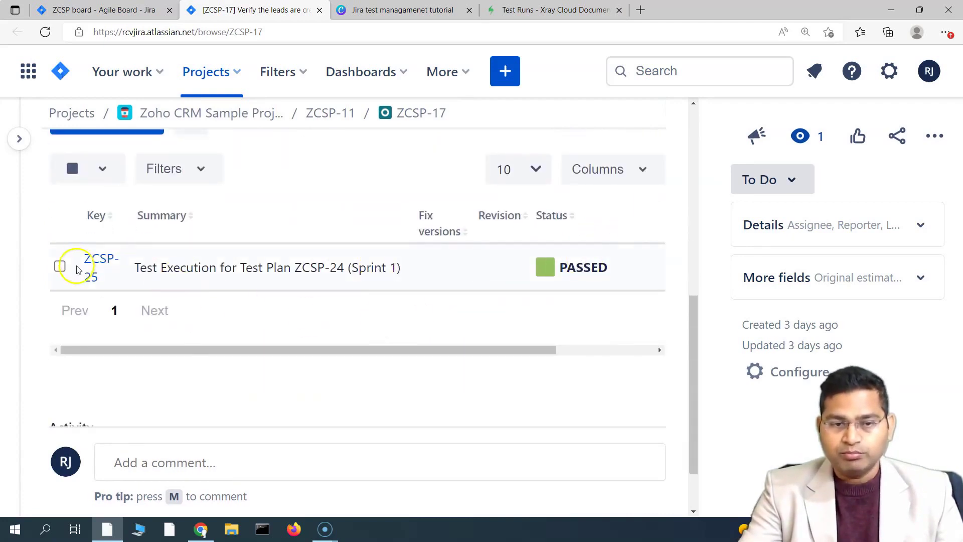
# Examine the summary, status and available actions of the test execution ZCSP-25 listed in the test's runs.
pyautogui.moveTo(191, 348); pyautogui.dragTo(134, 350)
pyautogui.moveTo(194, 268); pyautogui.dragTo(402, 267)
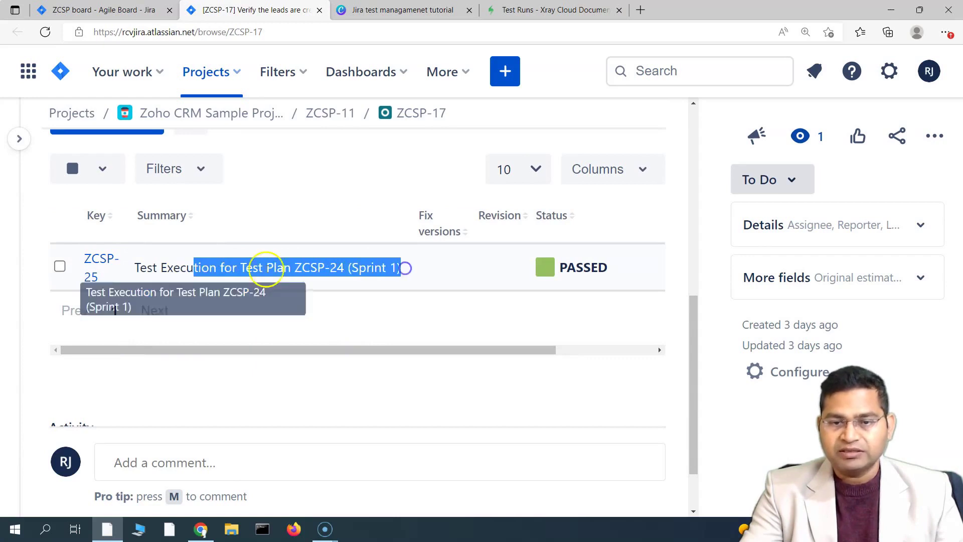
pyautogui.moveTo(417, 350); pyautogui.dragTo(517, 350)
pyautogui.moveTo(296, 348); pyautogui.dragTo(159, 345)
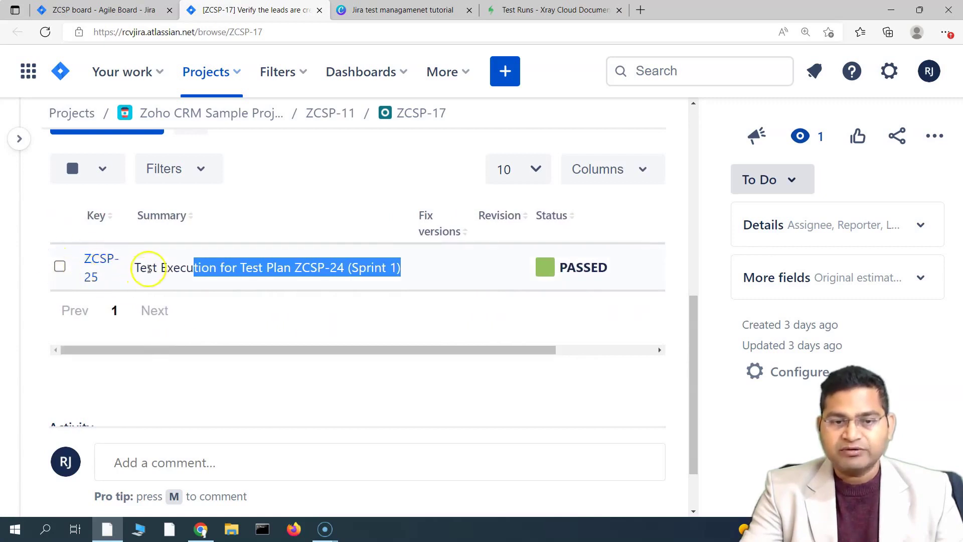
pyautogui.click(146, 269)
pyautogui.moveTo(136, 268); pyautogui.dragTo(412, 269)
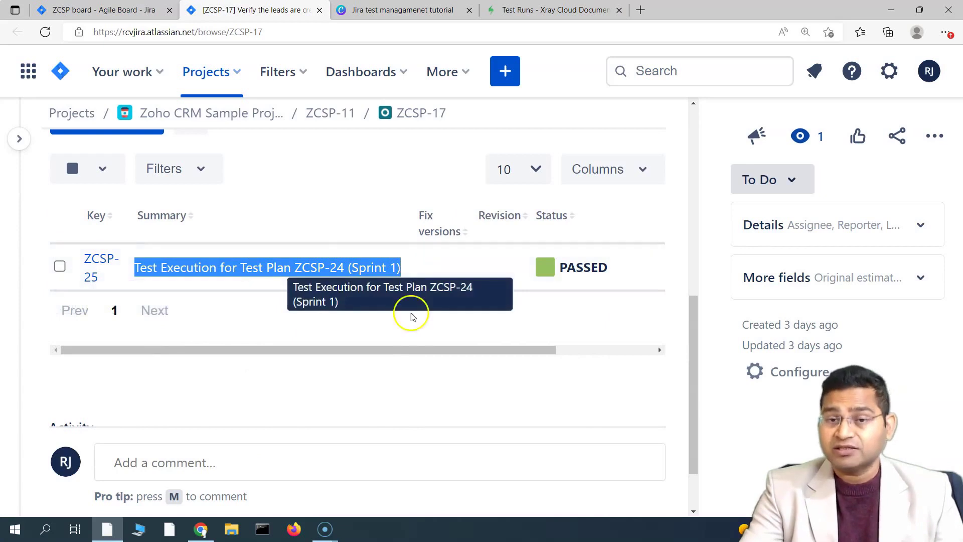
pyautogui.moveTo(402, 348); pyautogui.dragTo(538, 353)
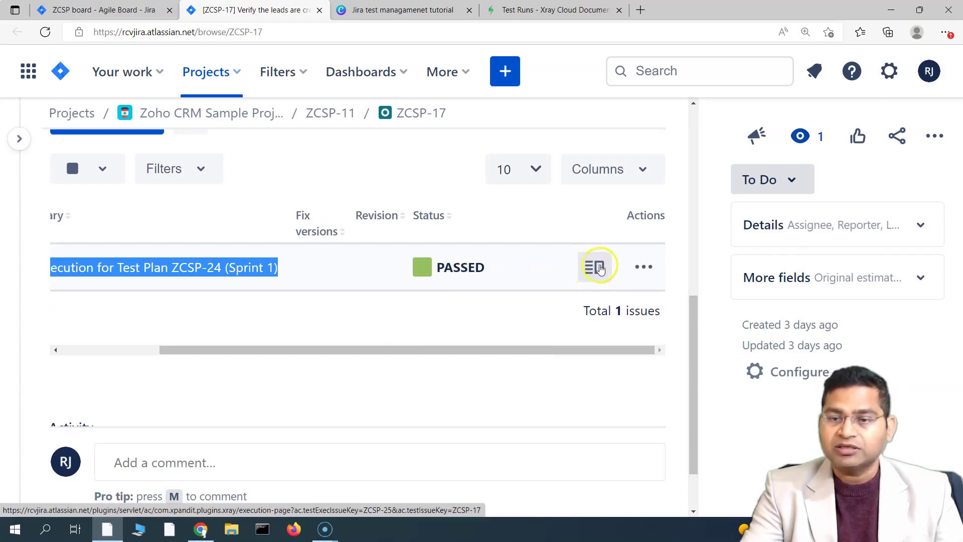
pyautogui.moveTo(580, 348); pyautogui.dragTo(336, 346)
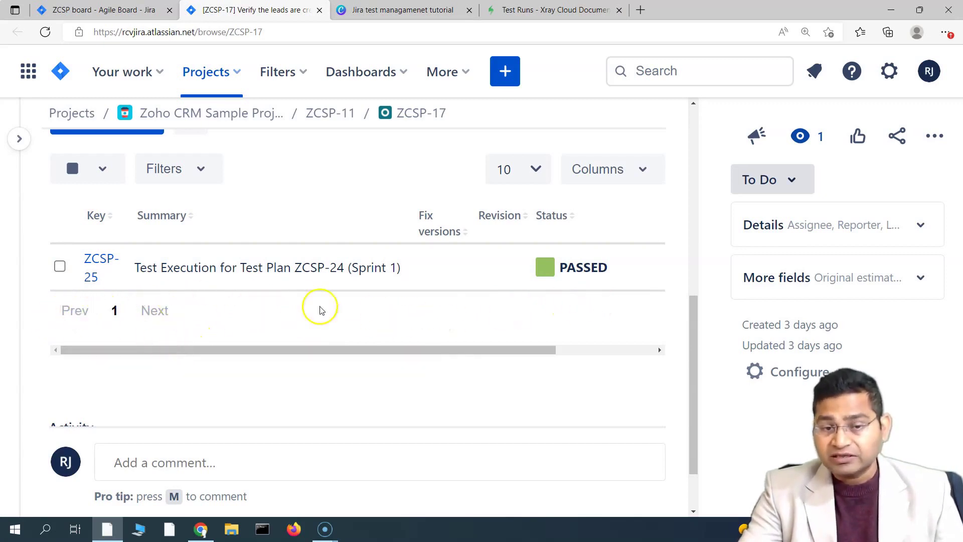
pyautogui.moveTo(441, 350); pyautogui.dragTo(328, 349)
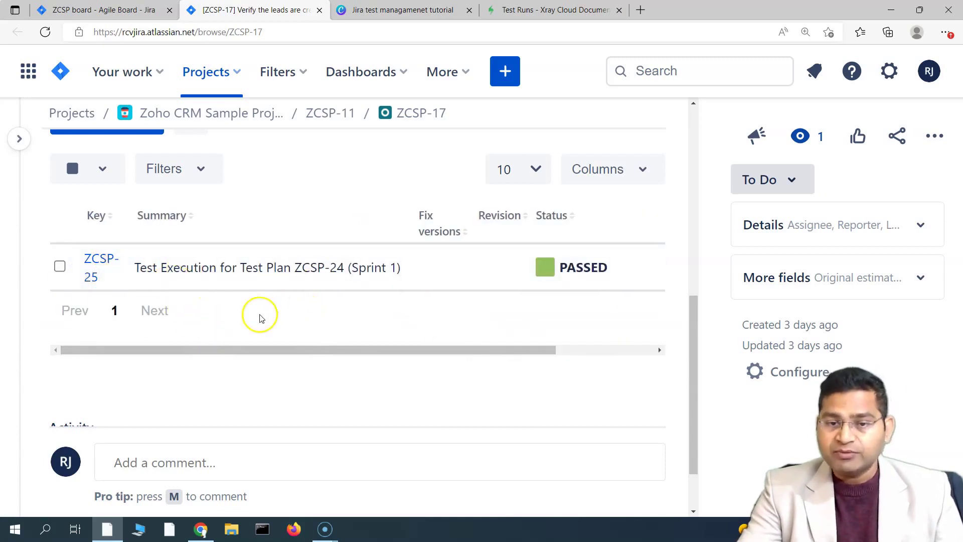
pyautogui.moveTo(471, 348); pyautogui.dragTo(634, 346)
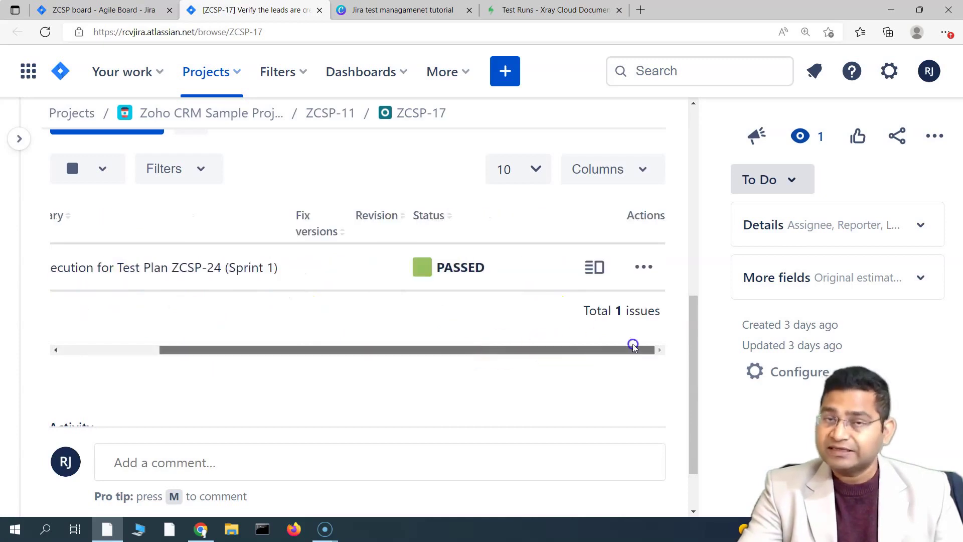
pyautogui.scroll(6, 316, 241)
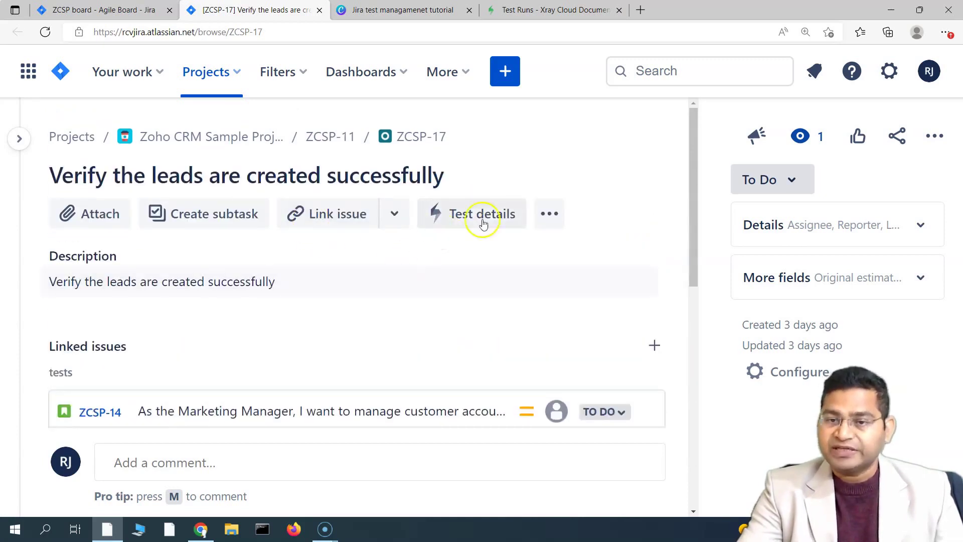
pyautogui.scroll(-3, 568, 318)
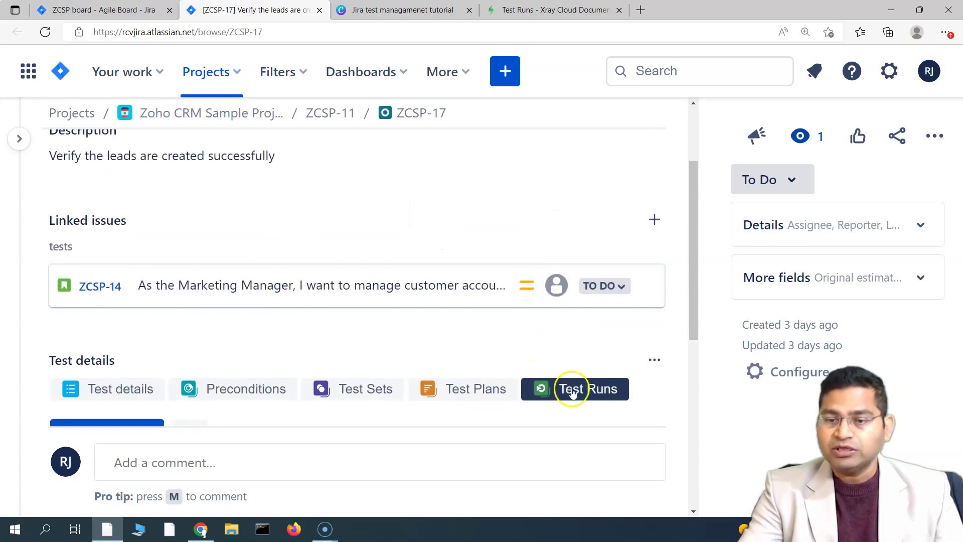
pyautogui.scroll(-3, 572, 394)
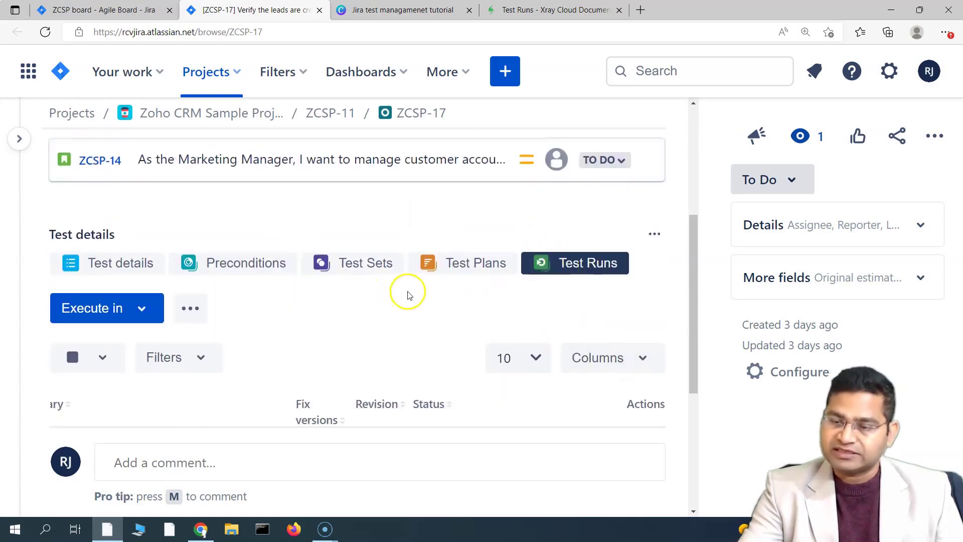
pyautogui.scroll(5, 408, 296)
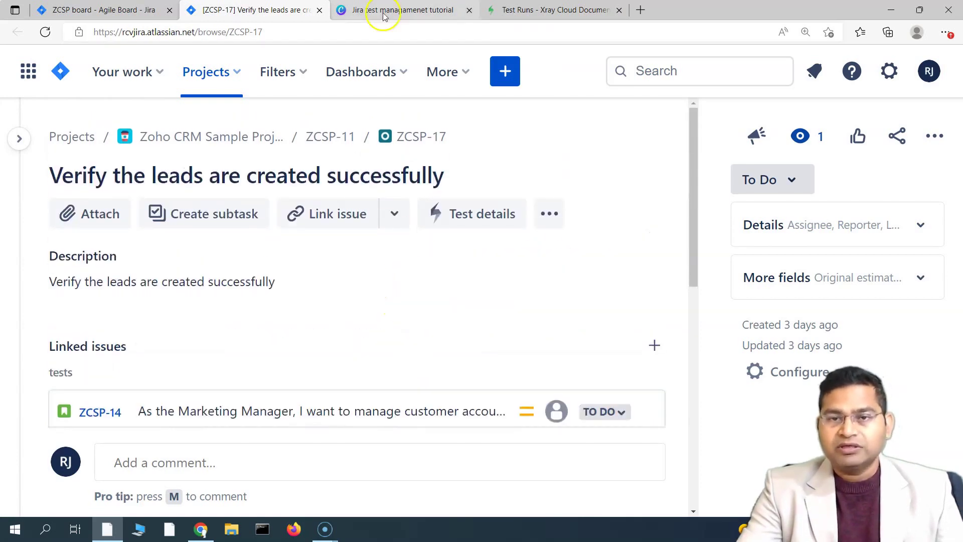
# Return to the ZCSP board backlog and start a new issue of type Test Execution in the Zoho CRM Sample Project.
pyautogui.click(382, 11)
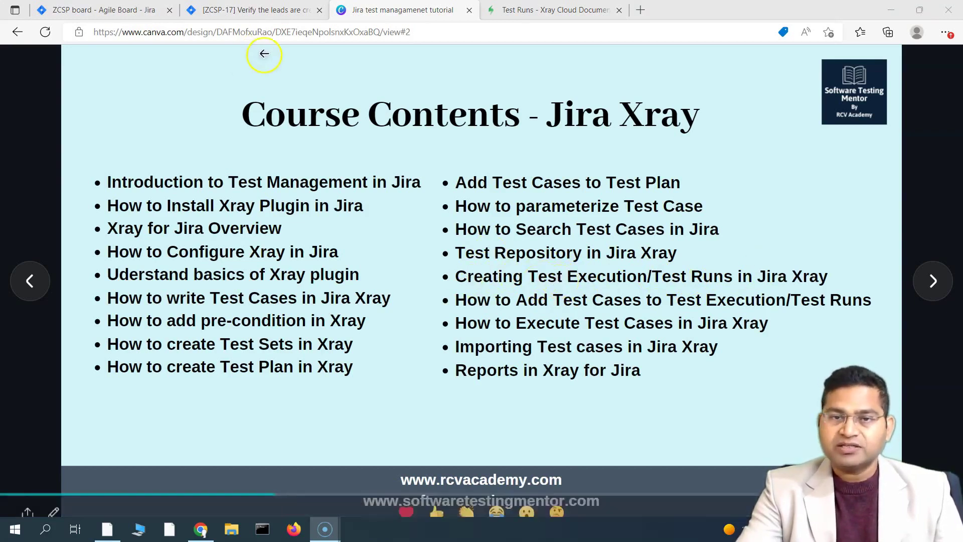
pyautogui.click(126, 11)
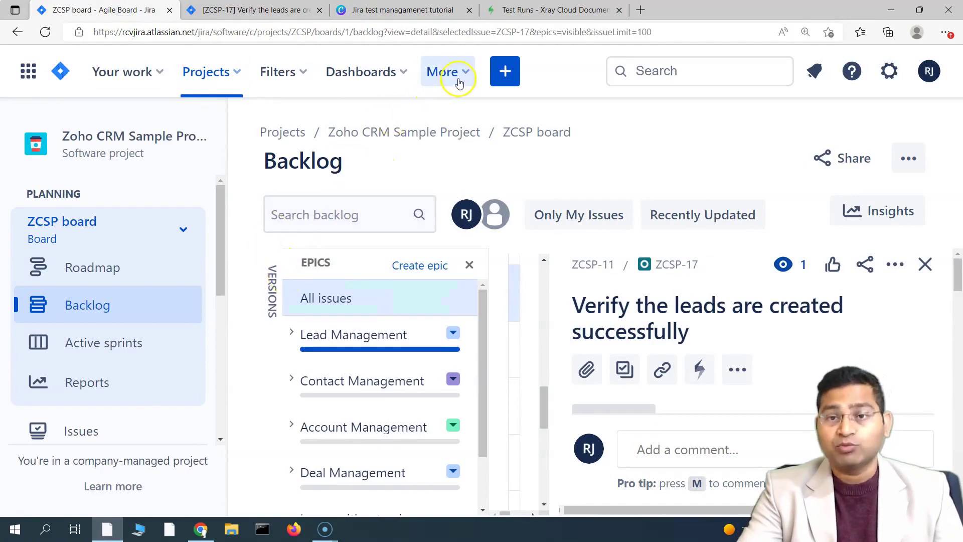
pyautogui.hotkey('ctrl', '+')
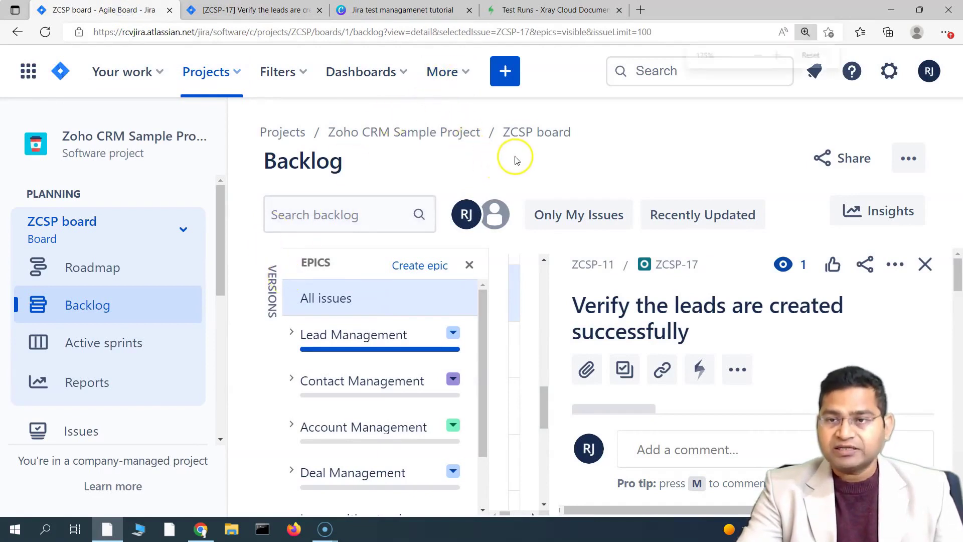
pyautogui.hotkey('ctrl', '-')
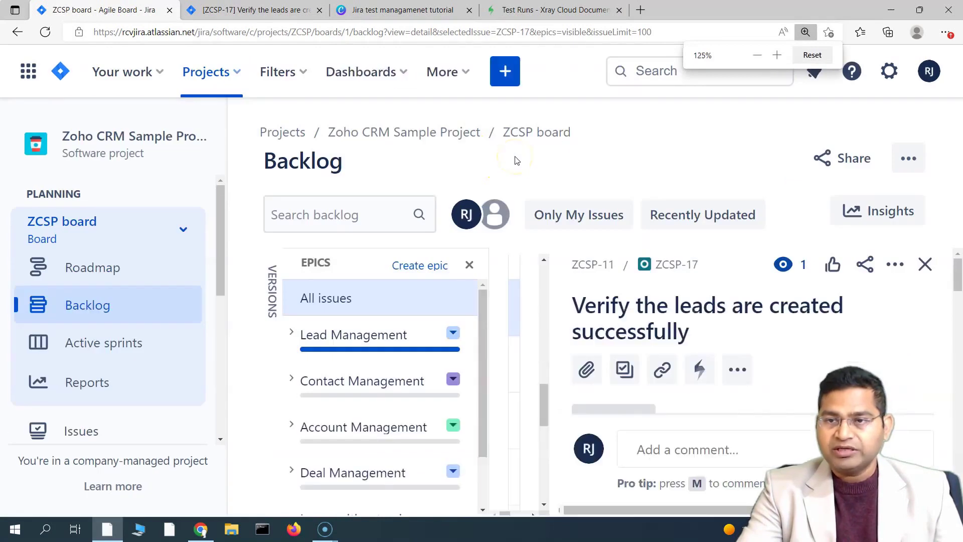
pyautogui.hotkey('ctrl', '-')
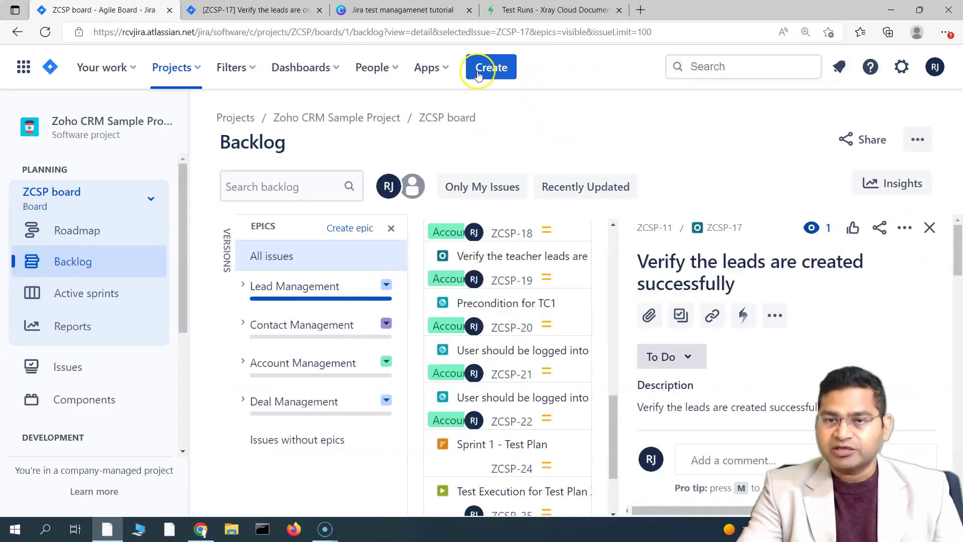
pyautogui.hotkey('ctrl', '+')
pyautogui.click(514, 79)
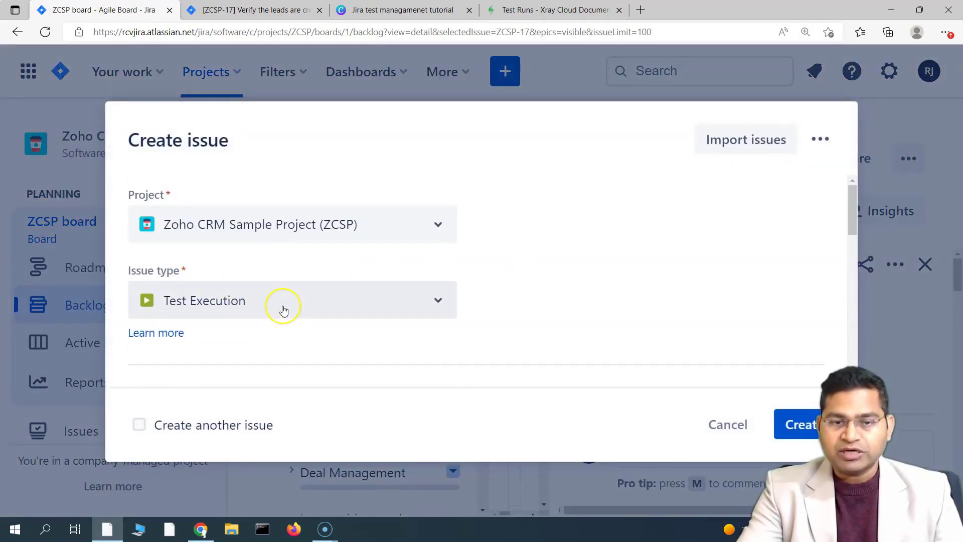
pyautogui.click(283, 307)
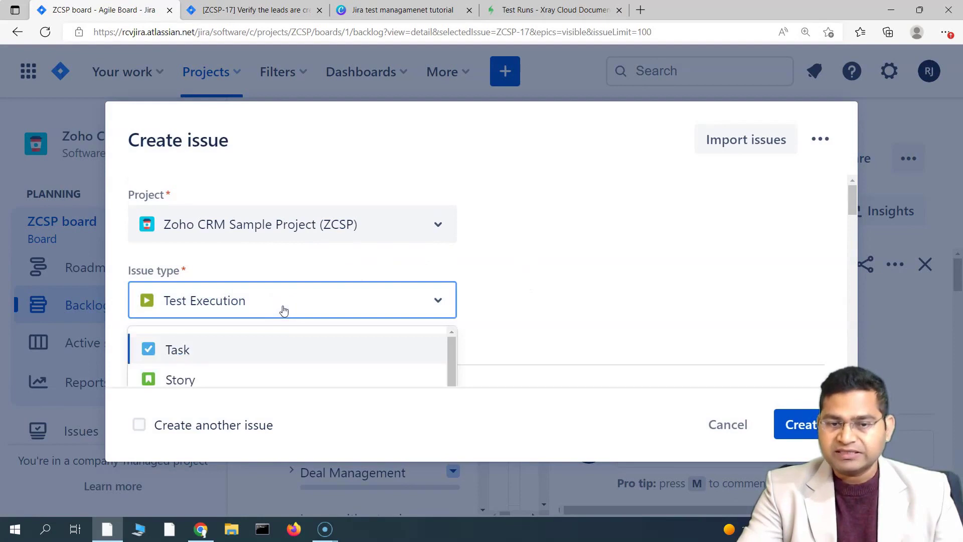
pyautogui.click(283, 309)
pyautogui.scroll(-2, 637, 200)
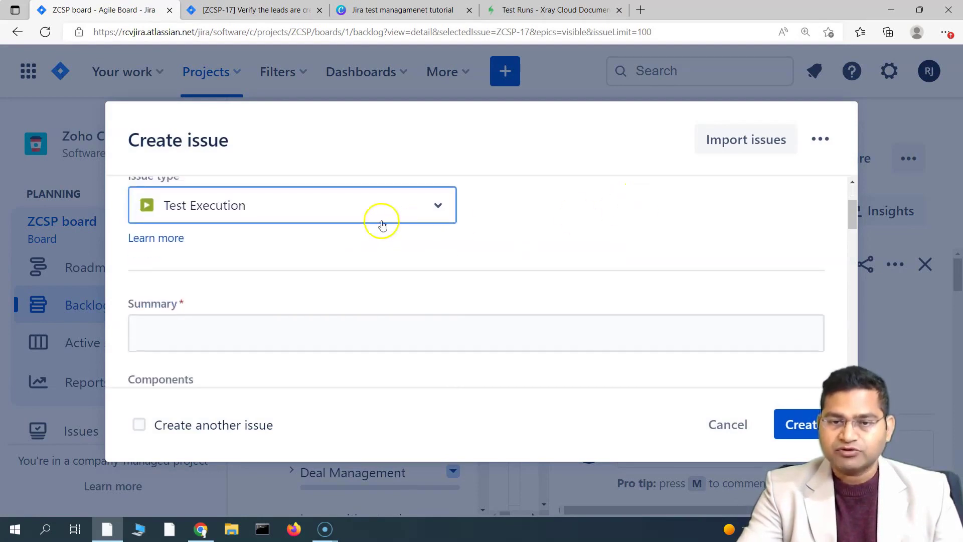
pyautogui.click(386, 211)
pyautogui.click(527, 230)
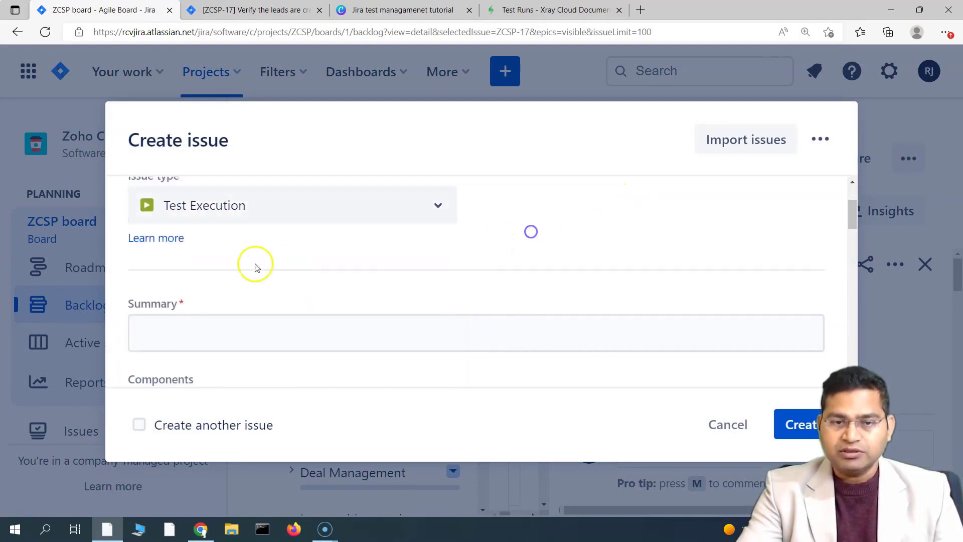
# Enter "Sprint 1 - Test Execution" as the summary of the new Test Execution issue.
pyautogui.click(182, 335)
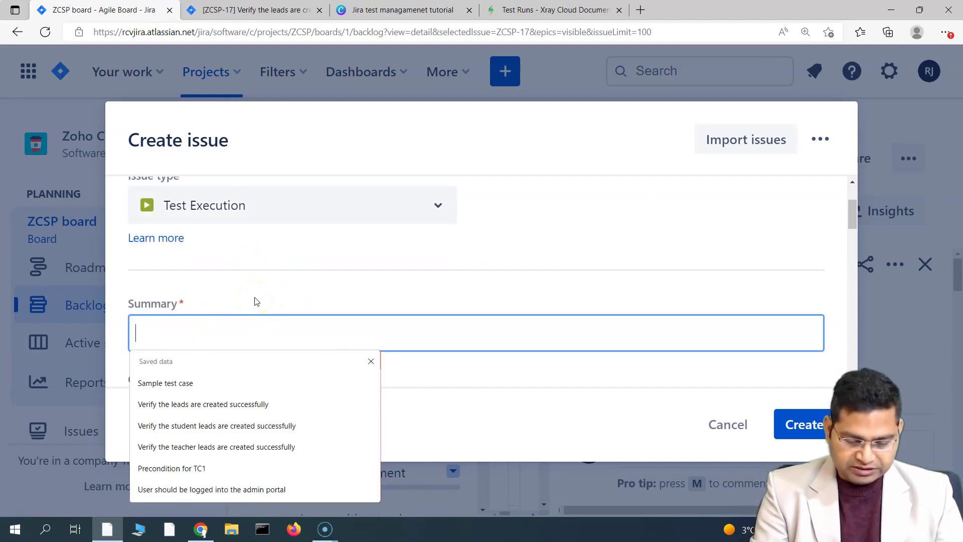
pyautogui.write('Sprint 1 - T')
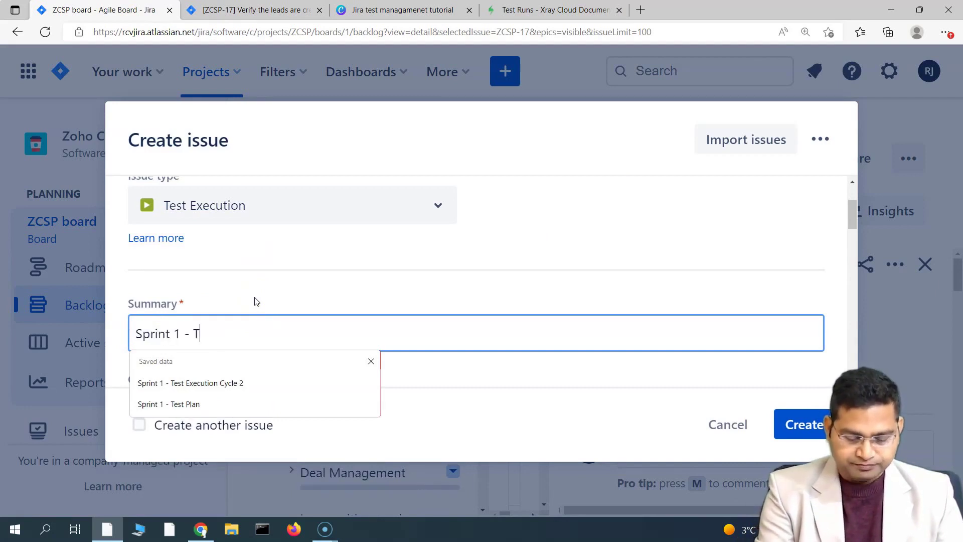
pyautogui.write('est Exec')
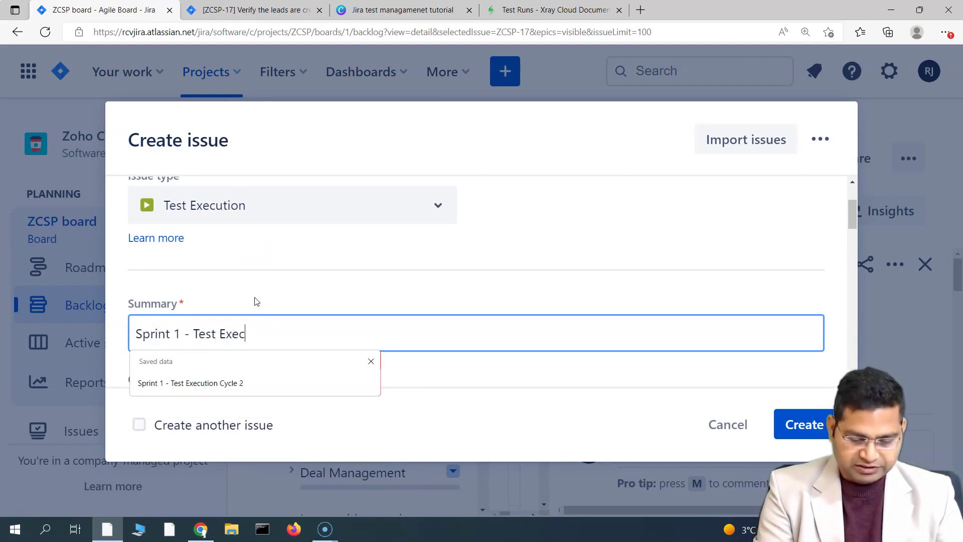
pyautogui.write('ution')
# Enter "Sprint 1 - Test Execution" as the description, leave the remaining fields at their defaults and create the issue.
pyautogui.scroll(-5, 301, 361)
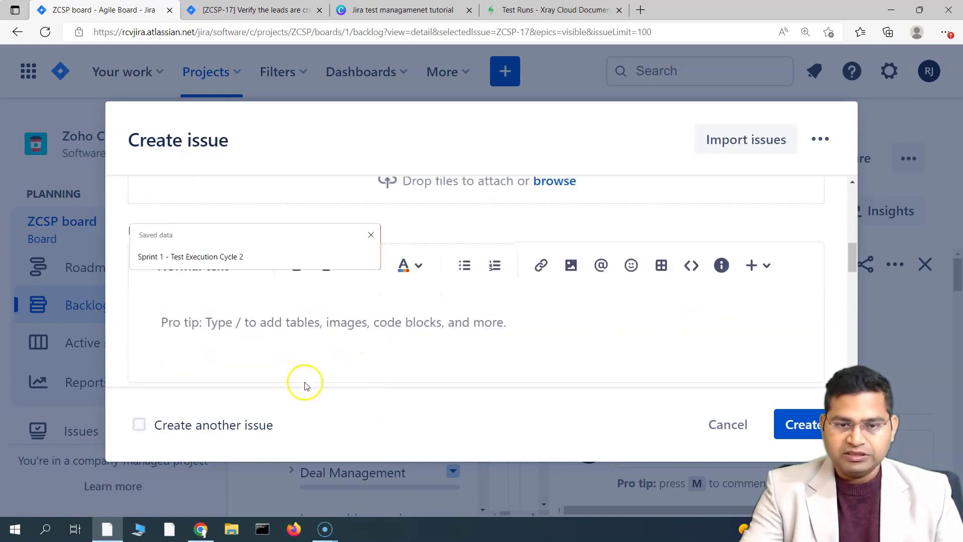
pyautogui.click(452, 321)
pyautogui.write('Sprint 1 - Test Execution')
pyautogui.scroll(-10, 453, 321)
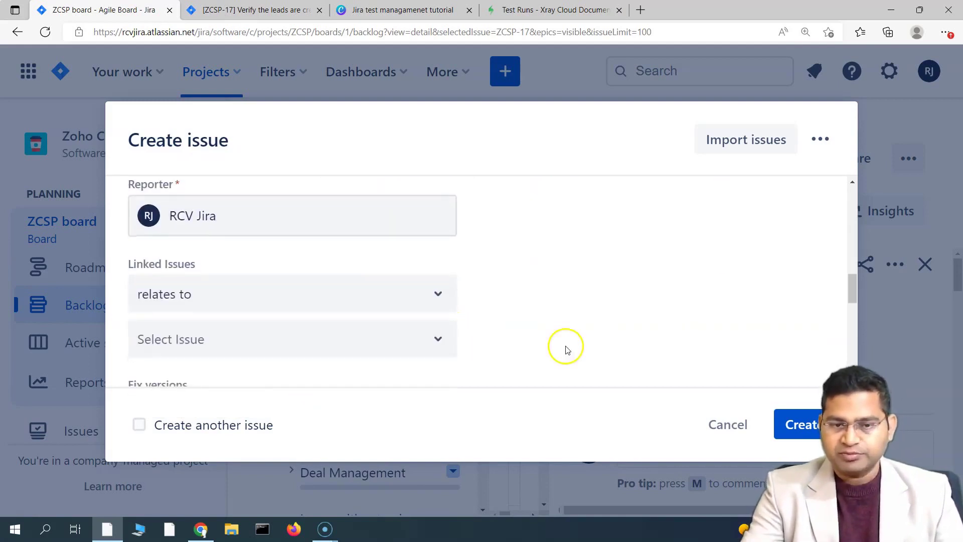
pyautogui.click(200, 245)
pyautogui.scroll(-3, 567, 276)
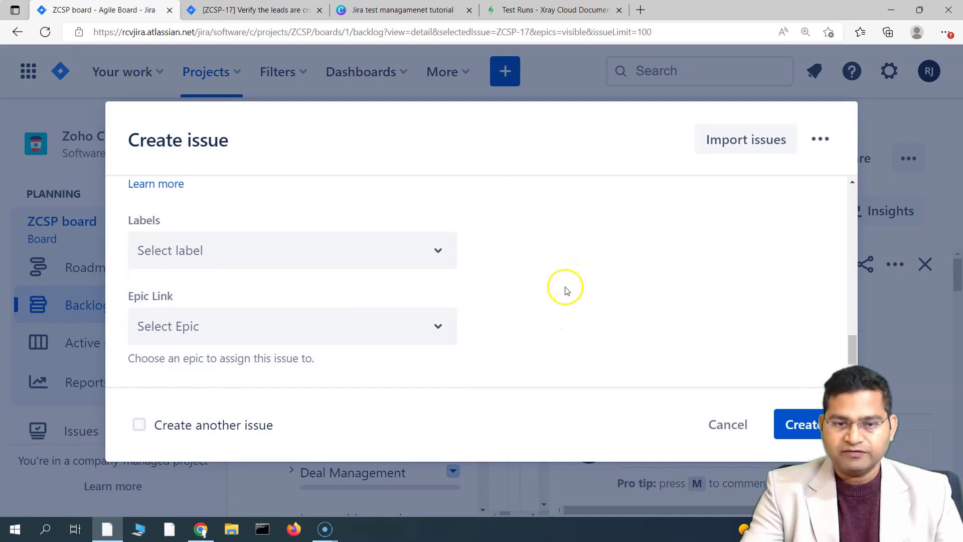
pyautogui.scroll(-2, 305, 355)
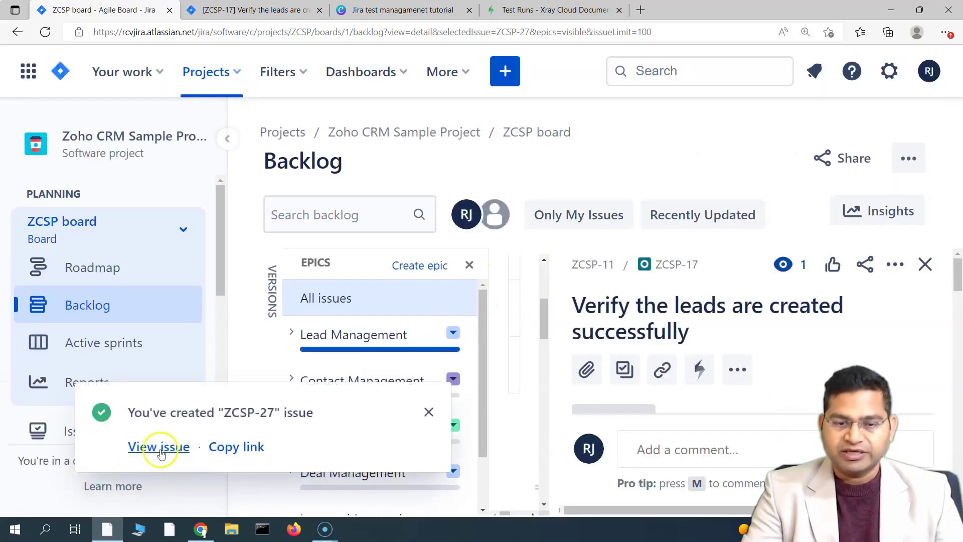
# Open the newly created Sprint 1 - Test Execution issue and go to its Tests section.
pyautogui.click(156, 452)
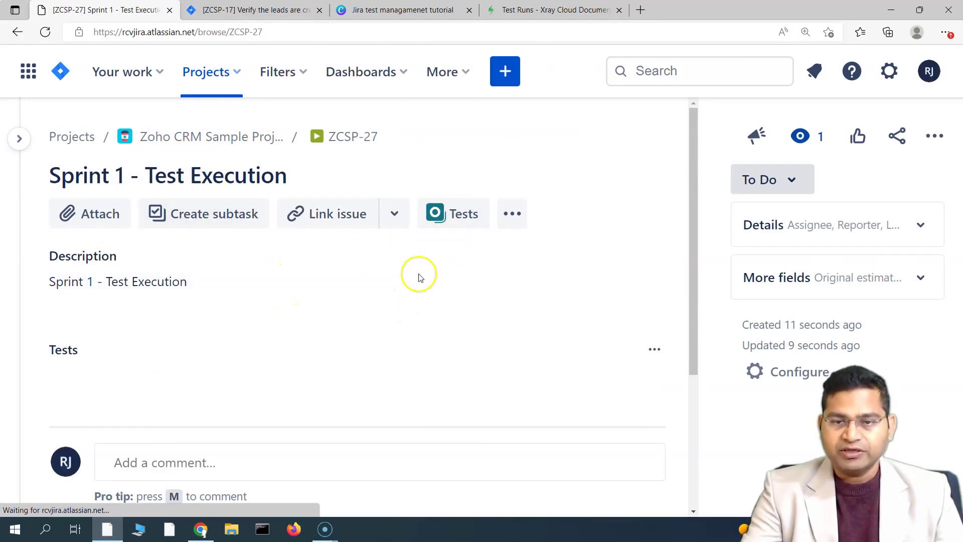
pyautogui.click(444, 221)
pyautogui.scroll(-5, 296, 286)
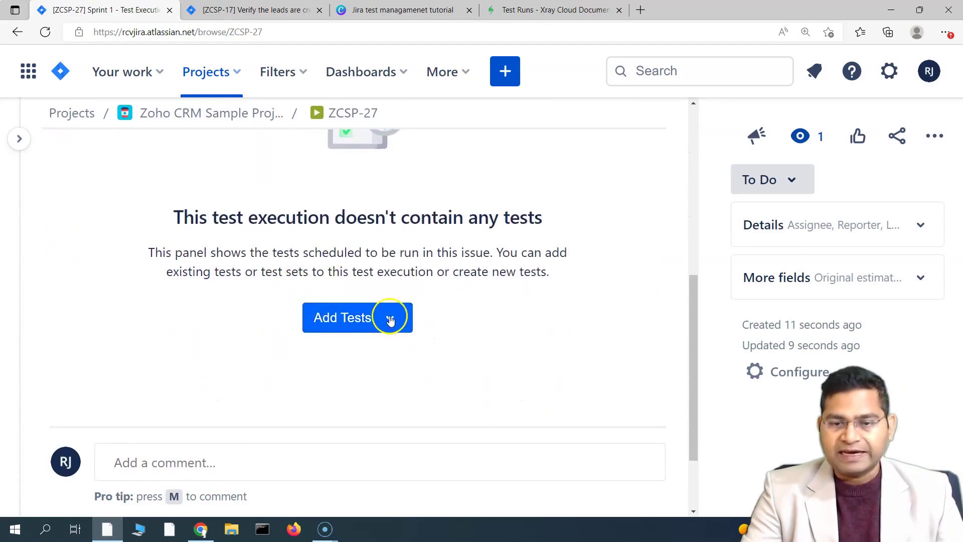
# Add the existing tests ZCSP-17, ZCSP-18 and ZCSP-19 to the Sprint 1 test execution.
pyautogui.click(387, 320)
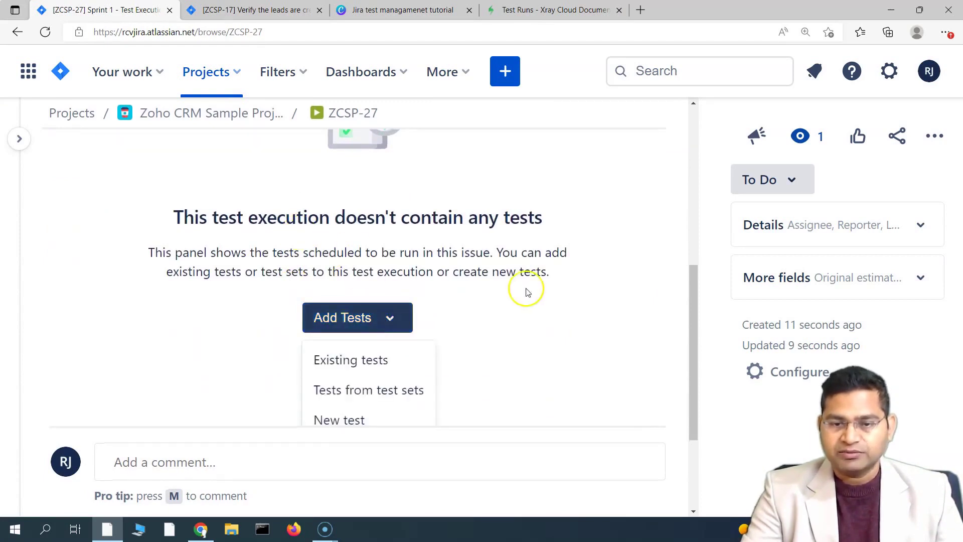
pyautogui.scroll(-3, 523, 291)
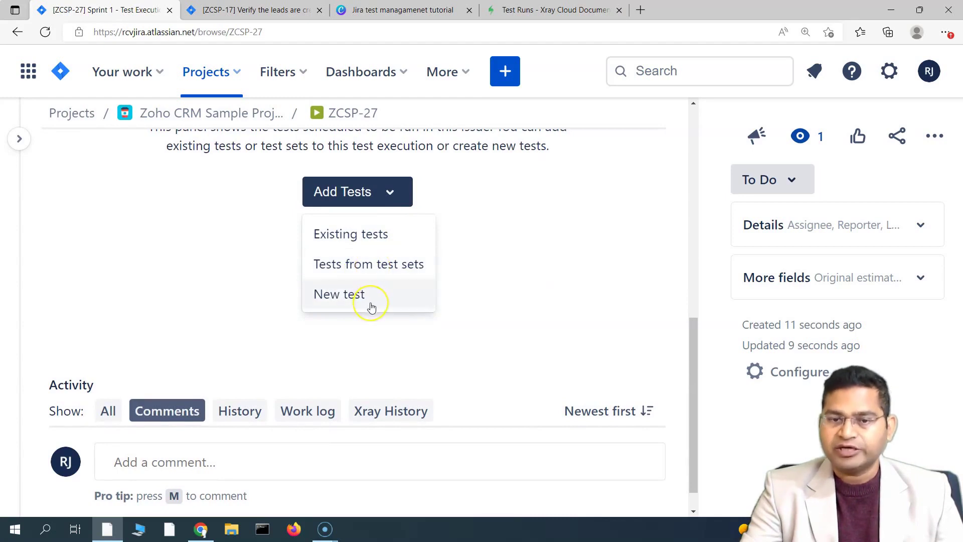
pyautogui.click(361, 237)
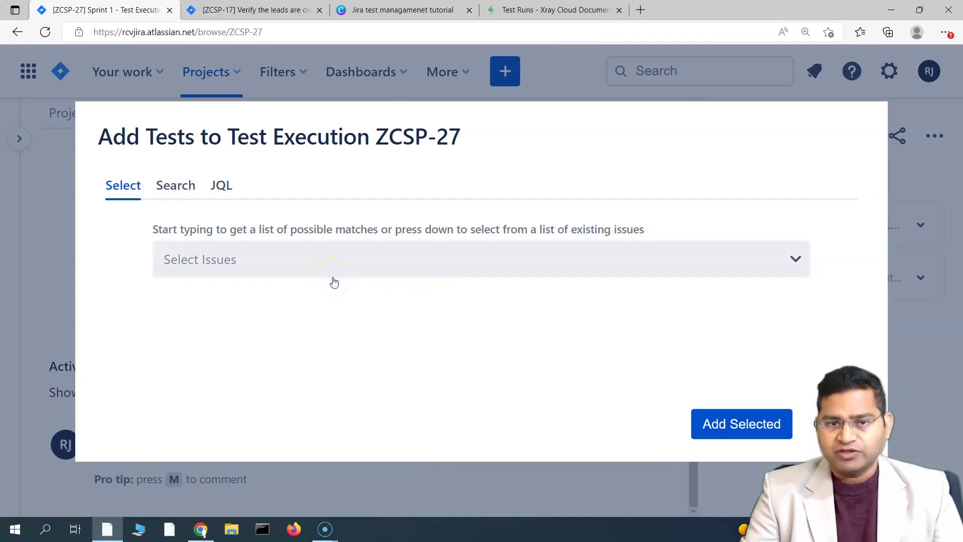
pyautogui.click(362, 271)
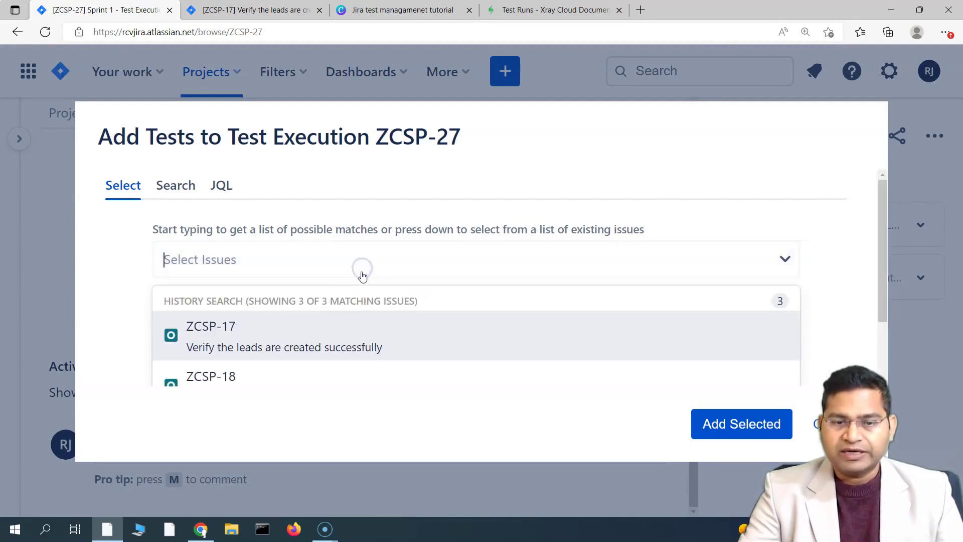
pyautogui.click(327, 340)
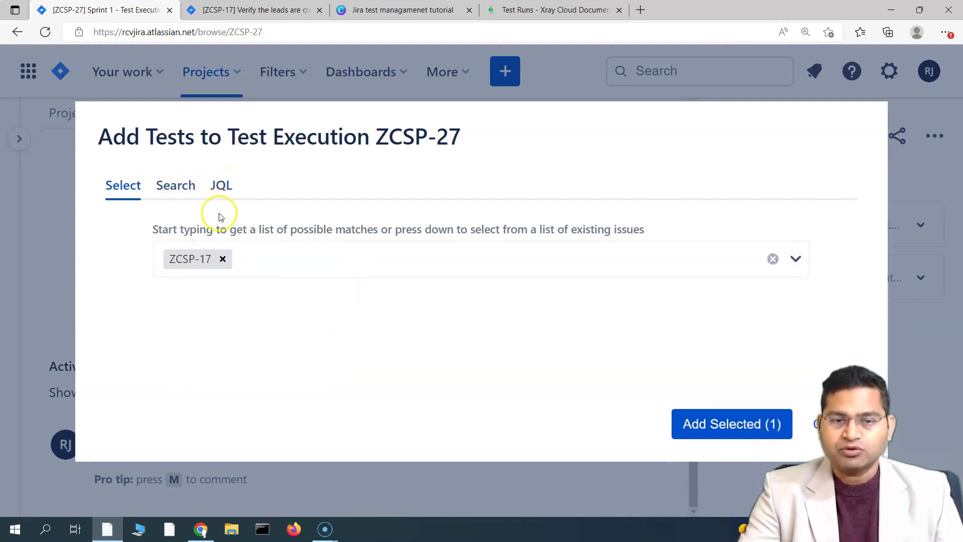
pyautogui.click(349, 259)
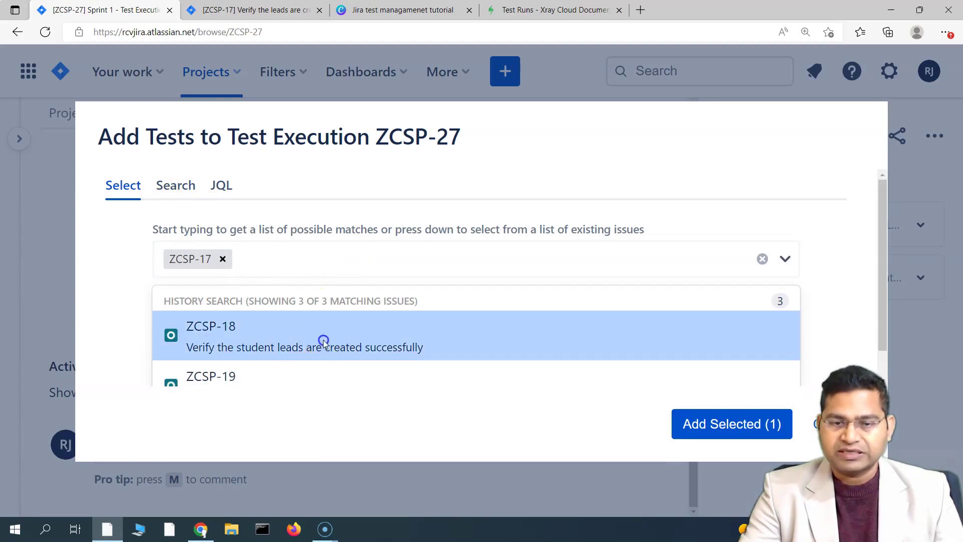
pyautogui.click(323, 340)
pyautogui.click(400, 258)
pyautogui.click(377, 353)
pyautogui.click(676, 423)
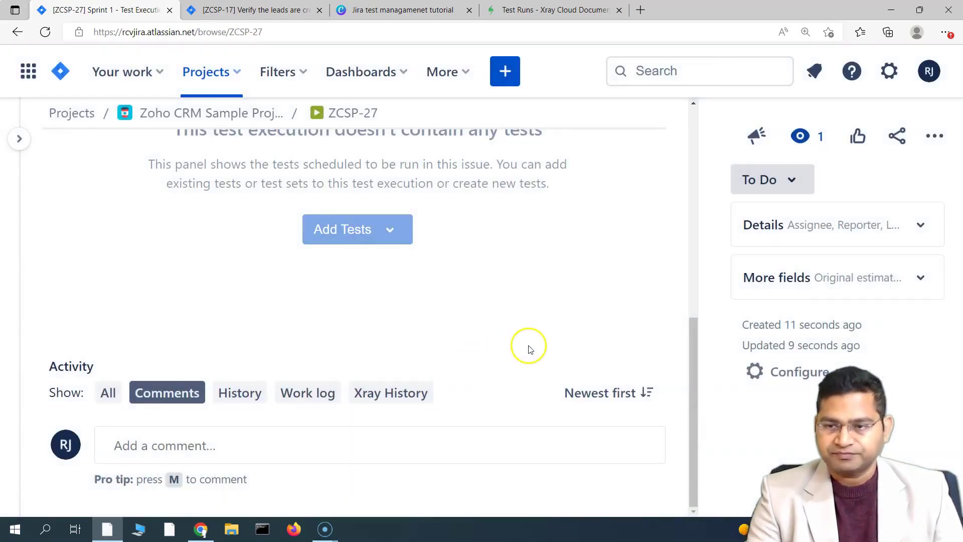
pyautogui.moveTo(276, 389); pyautogui.dragTo(256, 387)
pyautogui.scroll(-1, 398, 292)
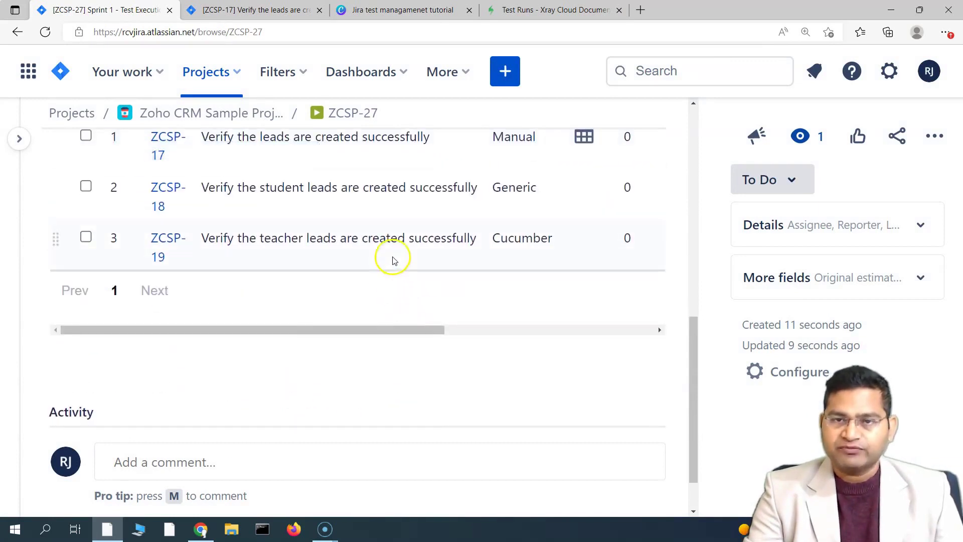
# Check the Jira Xray course contents slide in Canva and the test runs of test ZCSP-17 in Jira.
pyautogui.click(359, 11)
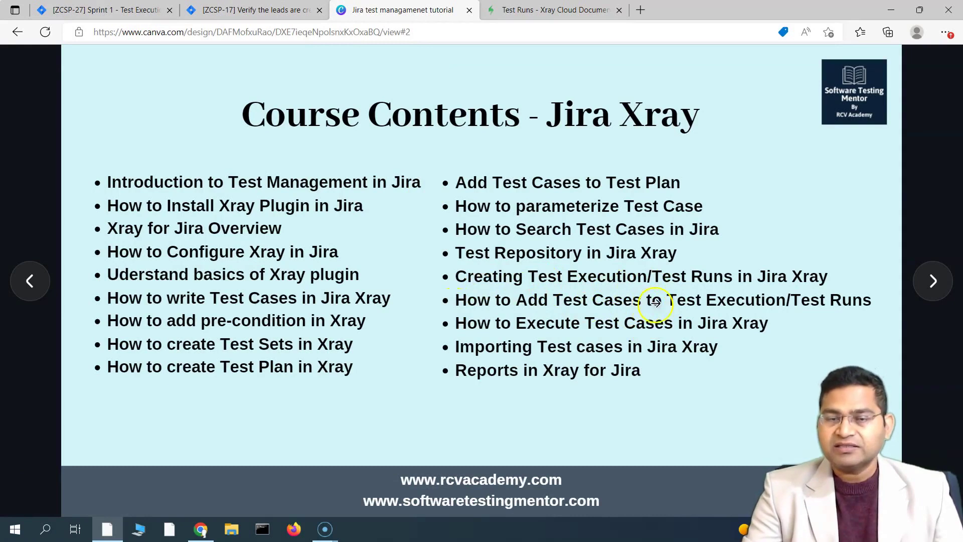
pyautogui.click(254, 10)
pyautogui.scroll(-5, 351, 326)
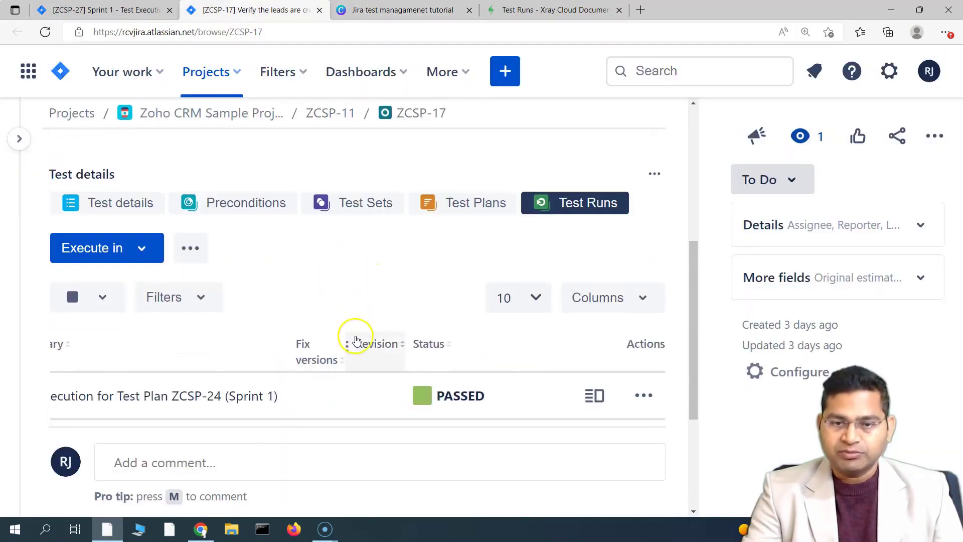
pyautogui.scroll(5, 457, 266)
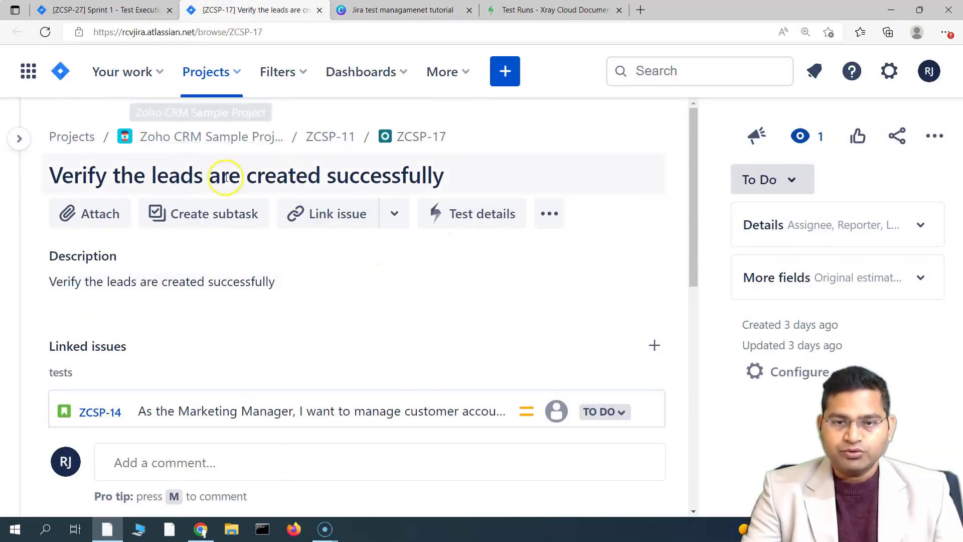
# Return to test execution ZCSP-27 and review its description, tests and overall execution status.
pyautogui.click(99, 10)
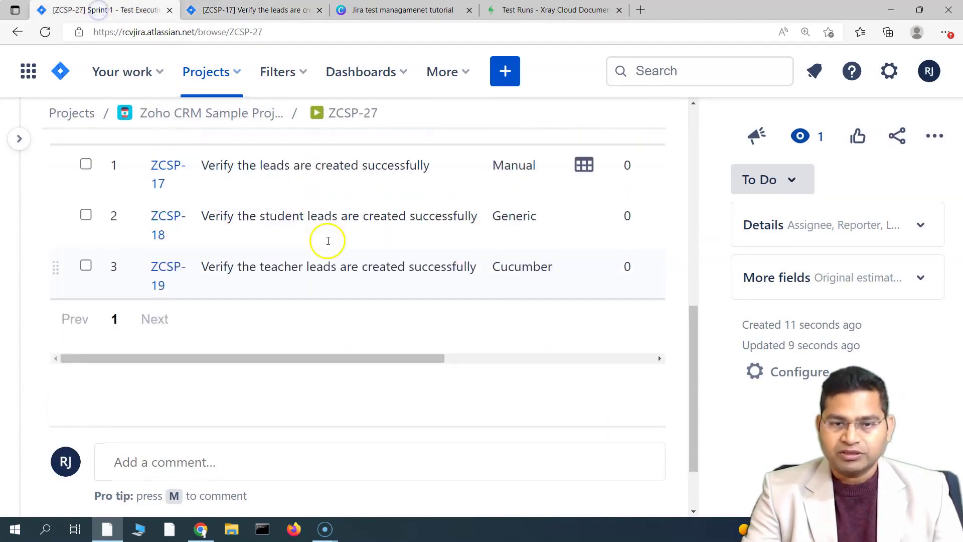
pyautogui.scroll(10, 341, 236)
pyautogui.scroll(-2, 365, 297)
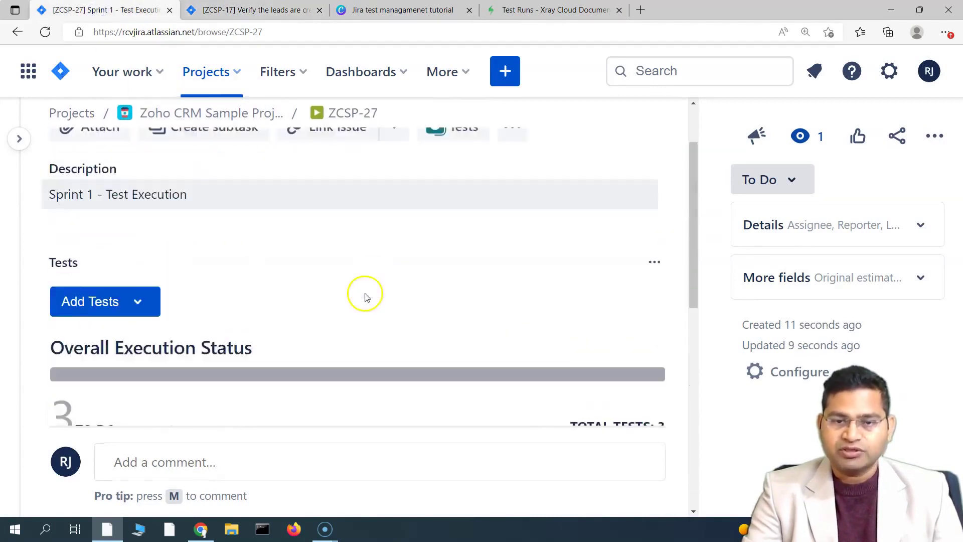
pyautogui.scroll(2, 401, 261)
pyautogui.scroll(-3, 301, 271)
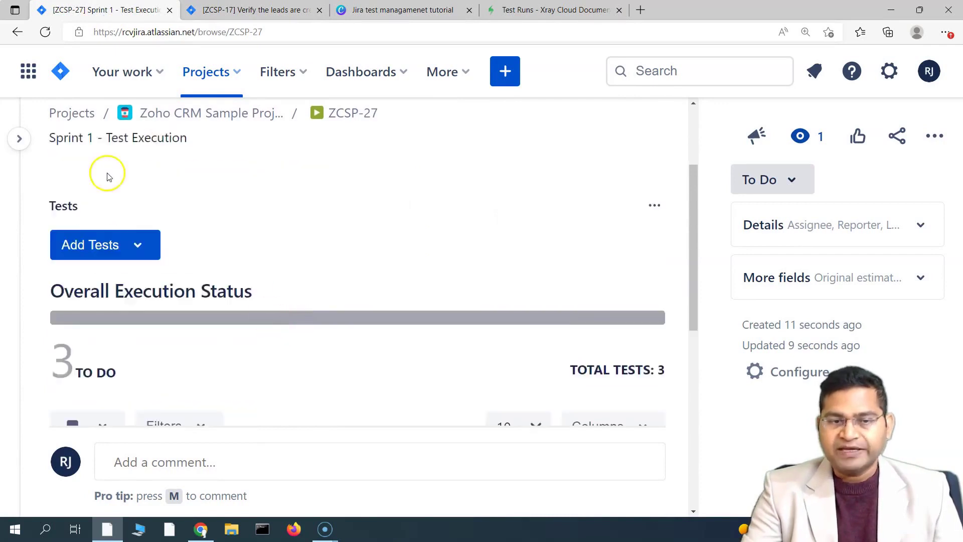
# Add the tests from the Regression Test Set (ZCSP-23) to test execution ZCSP-27.
pyautogui.scroll(-1, 125, 186)
pyautogui.click(148, 202)
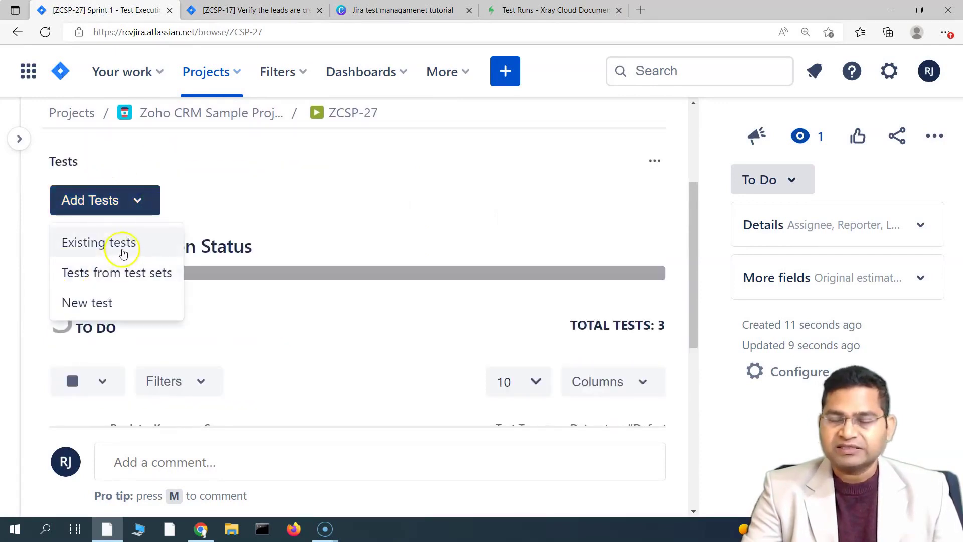
pyautogui.click(128, 282)
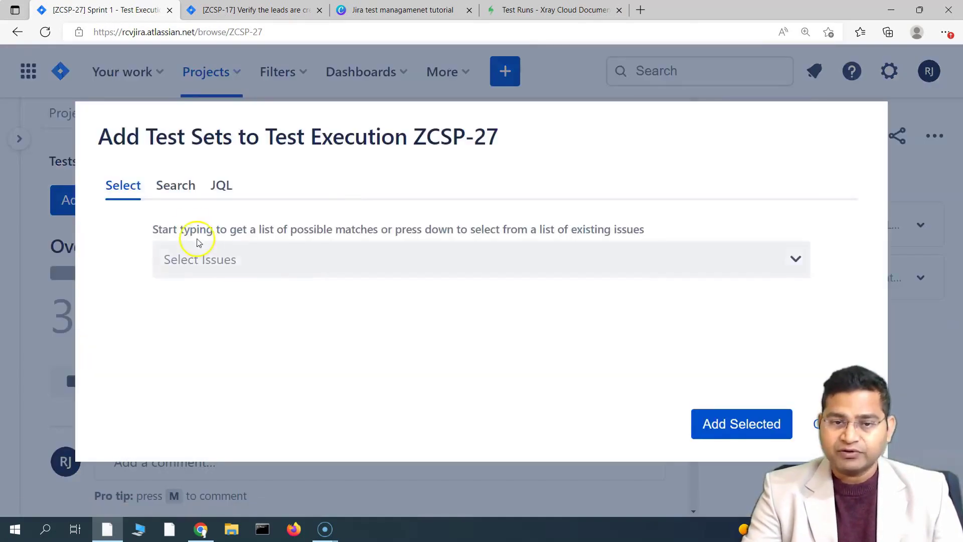
pyautogui.click(201, 259)
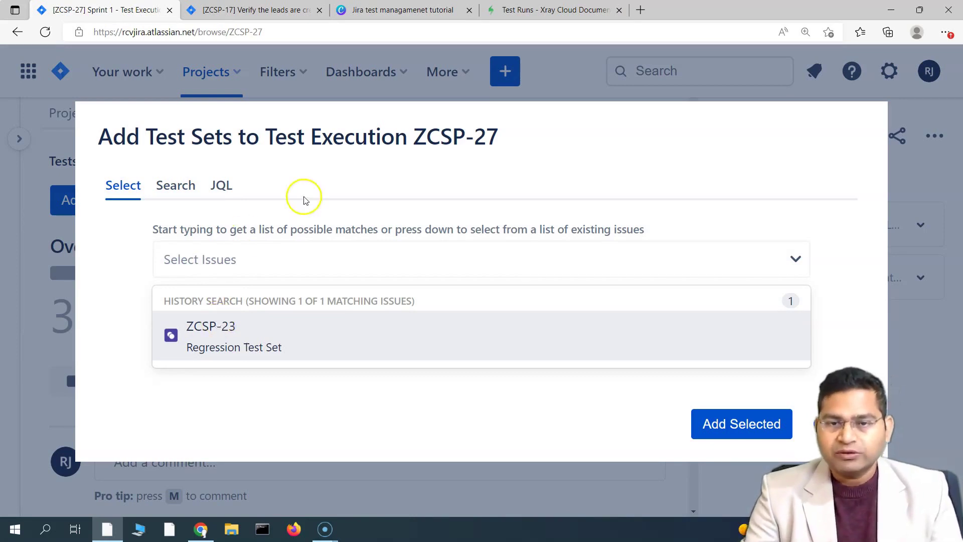
pyautogui.moveTo(269, 136); pyautogui.dragTo(502, 129)
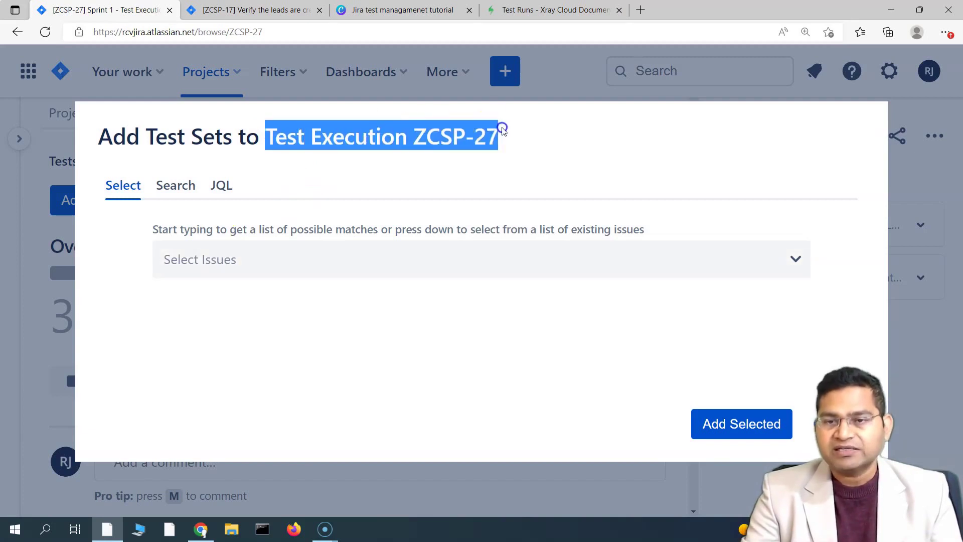
pyautogui.click(431, 141)
pyautogui.click(307, 268)
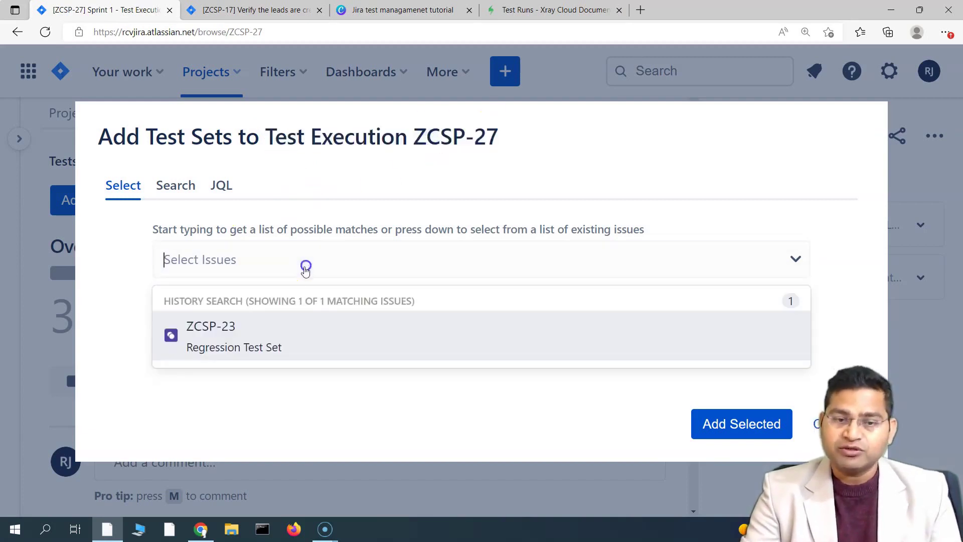
pyautogui.click(258, 343)
pyautogui.click(732, 424)
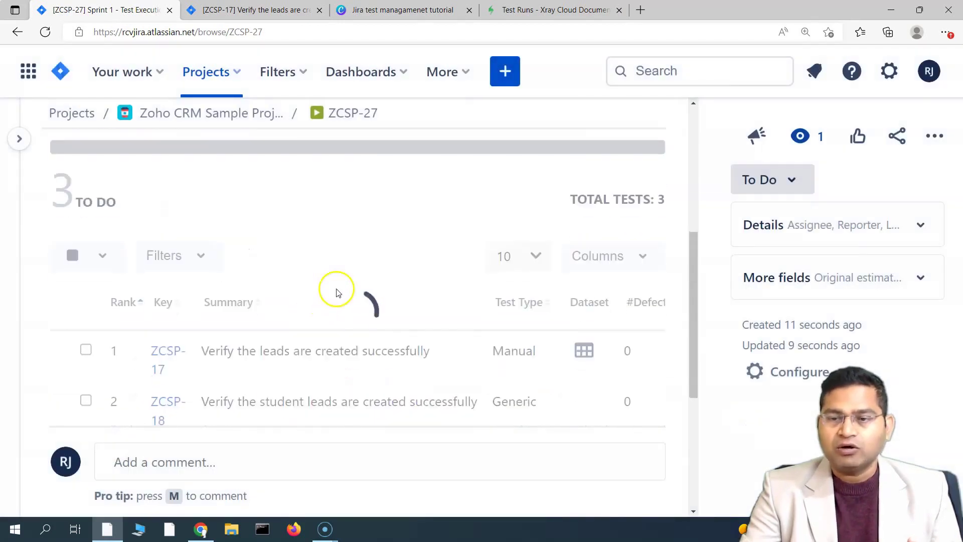
# Examine the list of tests in ZCSP-27 and check the outcome of adding the test set.
pyautogui.scroll(-5, 429, 289)
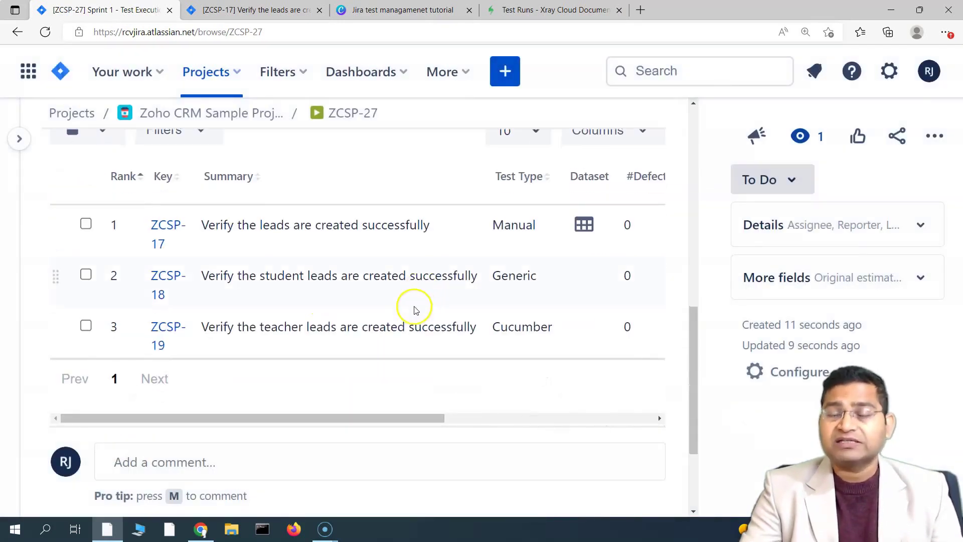
pyautogui.scroll(4, 346, 345)
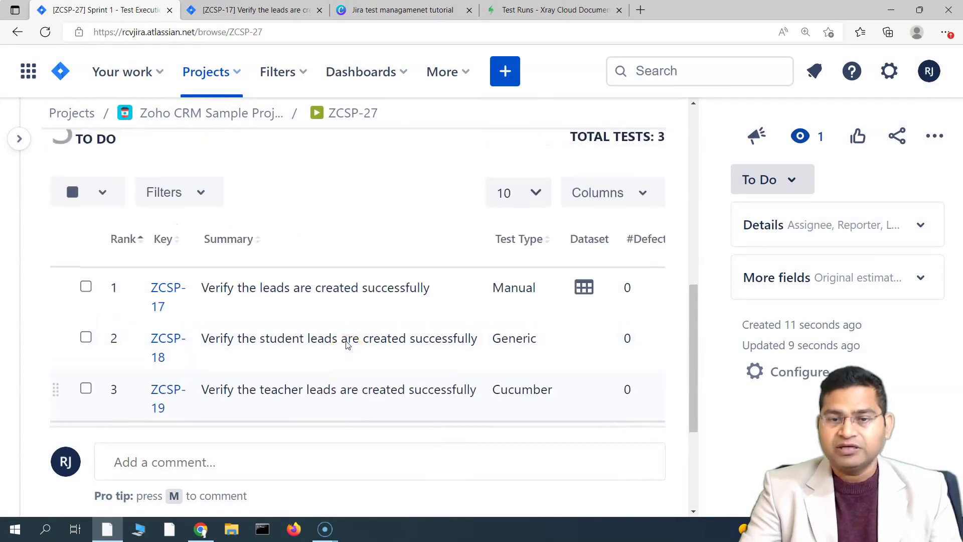
pyautogui.scroll(-3, 318, 307)
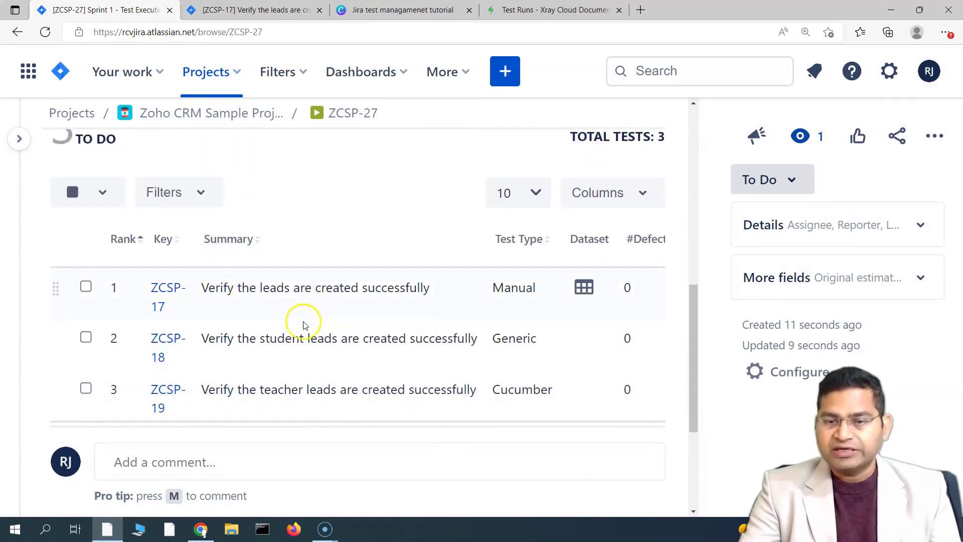
pyautogui.scroll(-3, 308, 320)
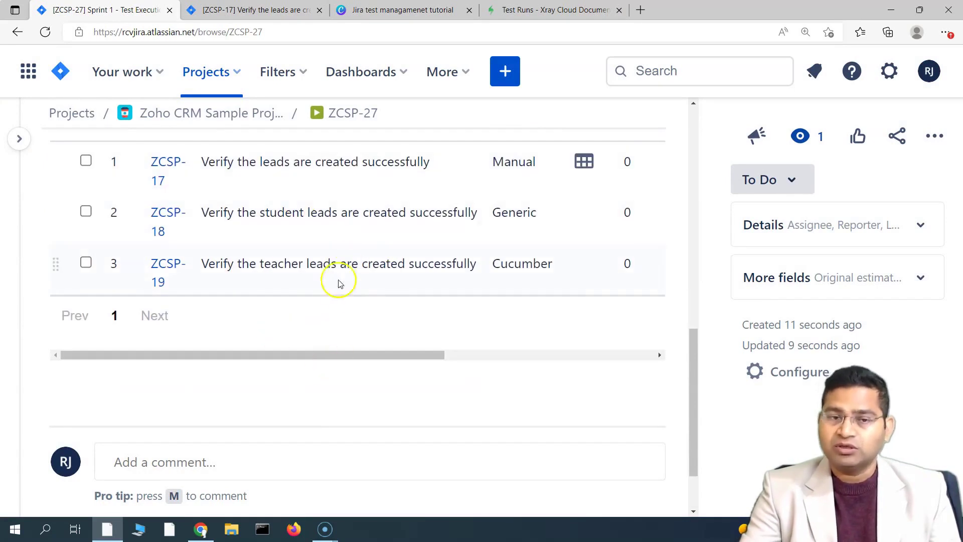
pyautogui.scroll(-2, 338, 289)
pyautogui.scroll(5, 333, 301)
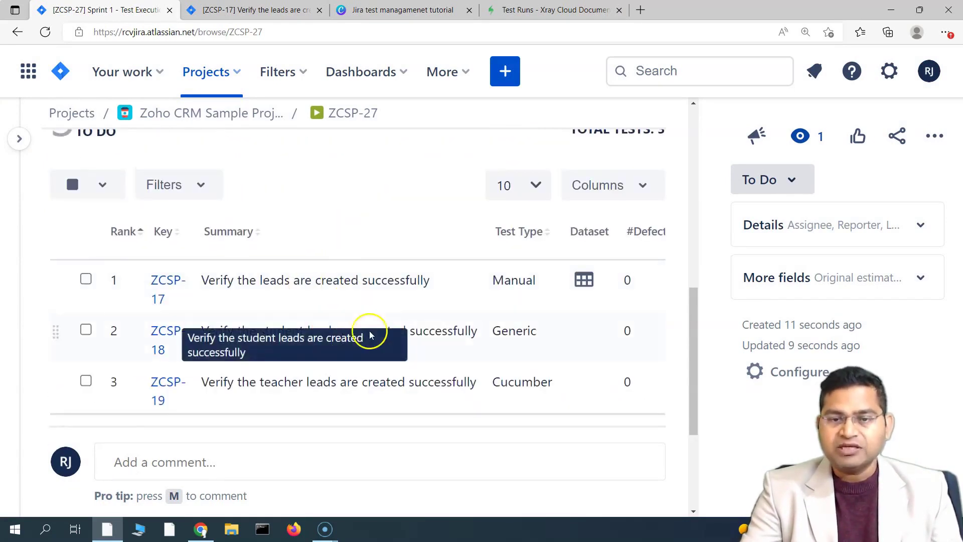
pyautogui.click(383, 299)
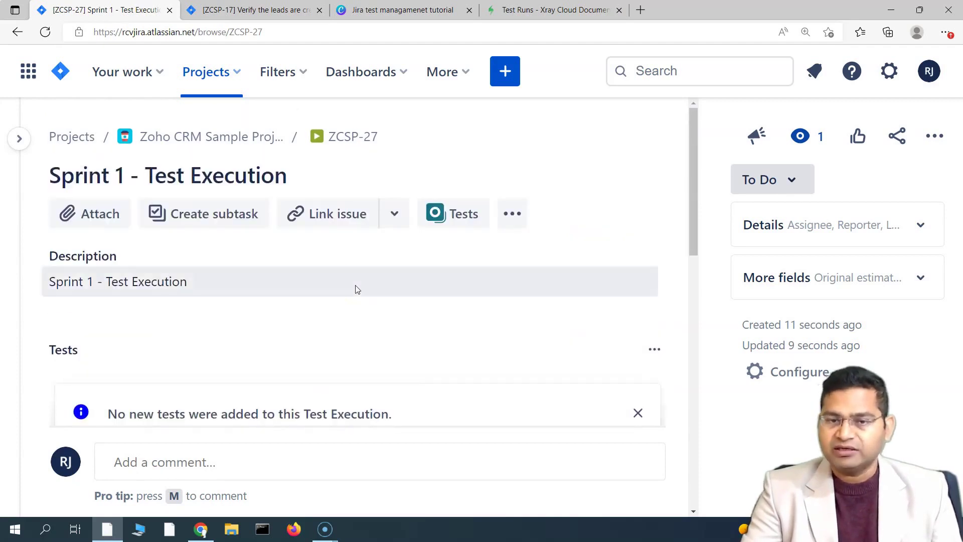
# Review the tests in ZCSP-27, the Jira Xray course contents slide and the test runs of ZCSP-17.
pyautogui.scroll(-5, 357, 288)
pyautogui.hotkey('ctrl', '3')
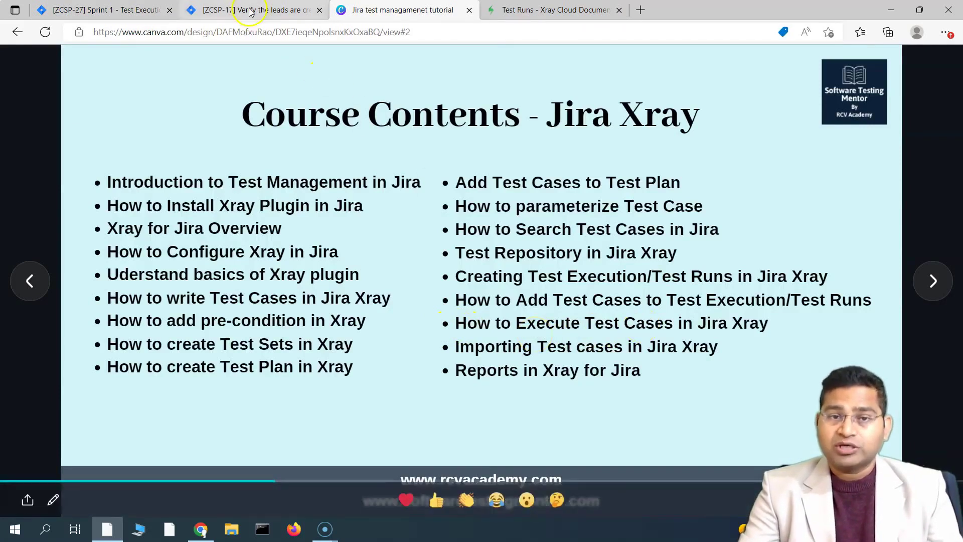
pyautogui.hotkey('ctrl', '2')
pyautogui.scroll(-5, 400, 333)
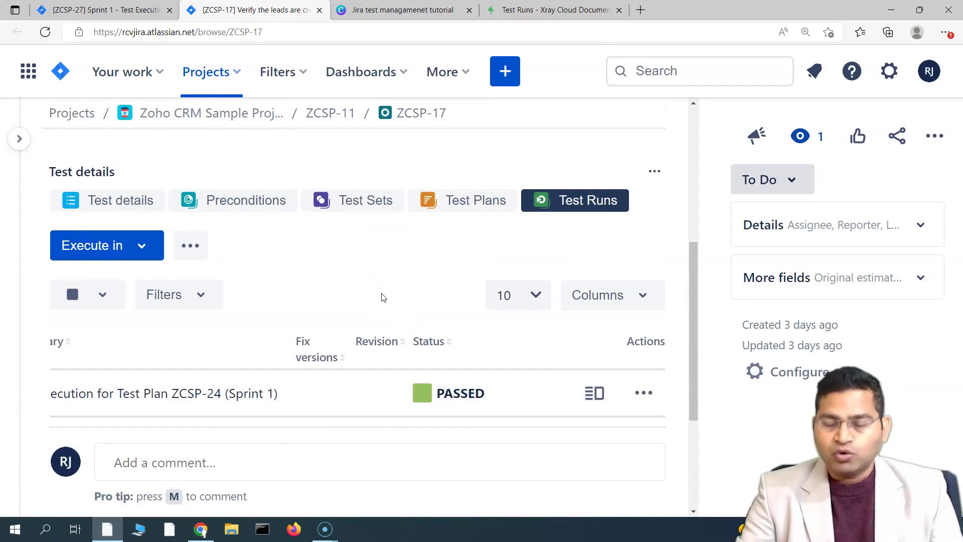
pyautogui.click(411, 10)
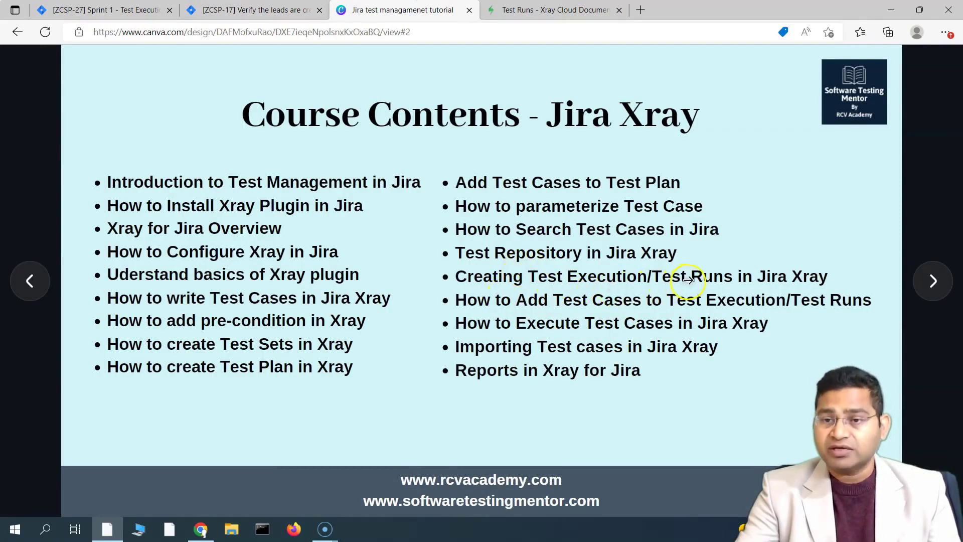
# Open the run of test ZCSP-17 from test execution ZCSP-27 and set its execution status to FAILED.
pyautogui.click(102, 7)
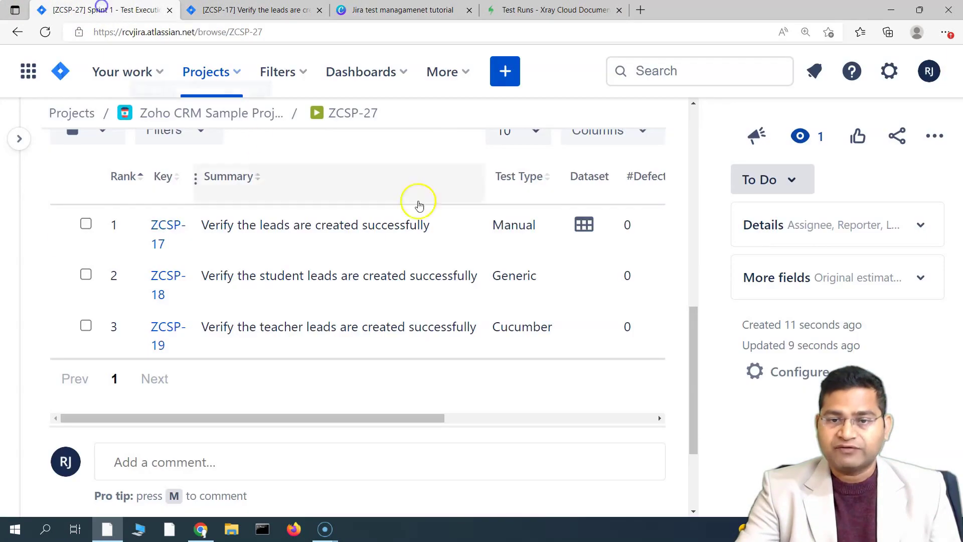
pyautogui.moveTo(274, 419); pyautogui.dragTo(501, 420)
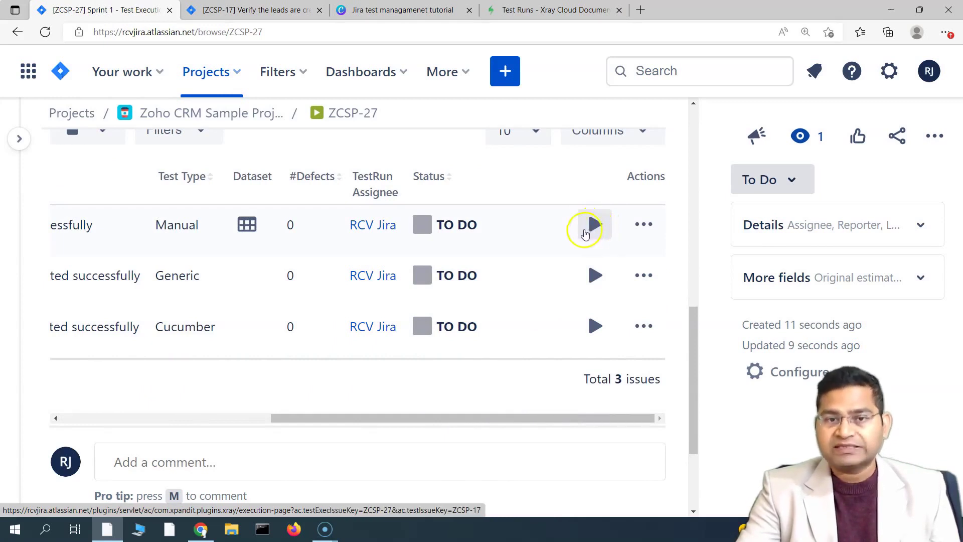
pyautogui.scroll(4, 360, 221)
pyautogui.scroll(-4, 316, 251)
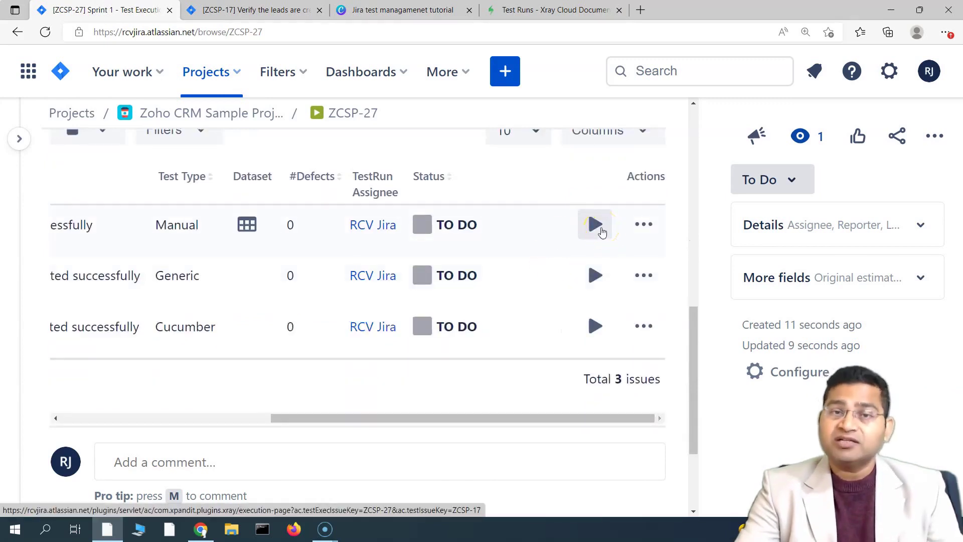
pyautogui.moveTo(562, 418); pyautogui.dragTo(542, 415)
pyautogui.click(596, 225)
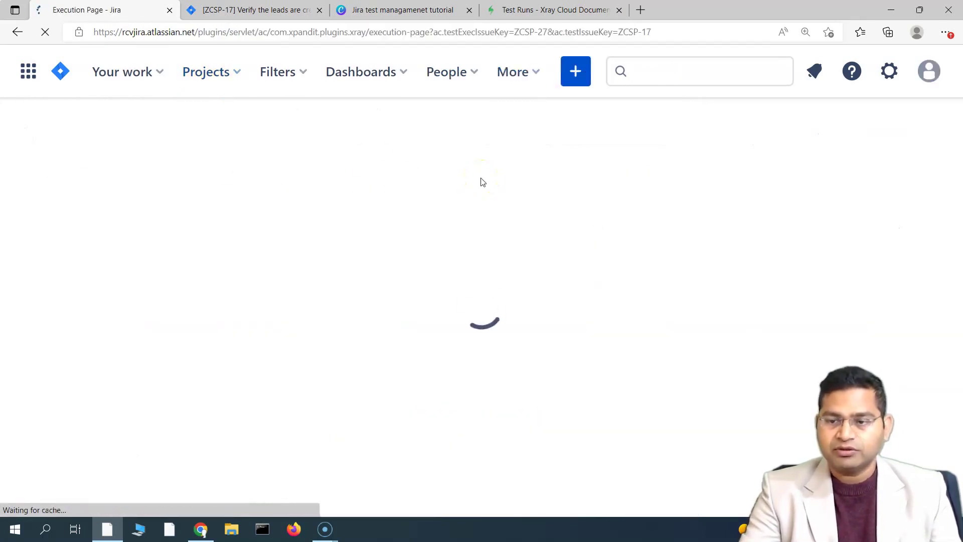
pyautogui.click(225, 292)
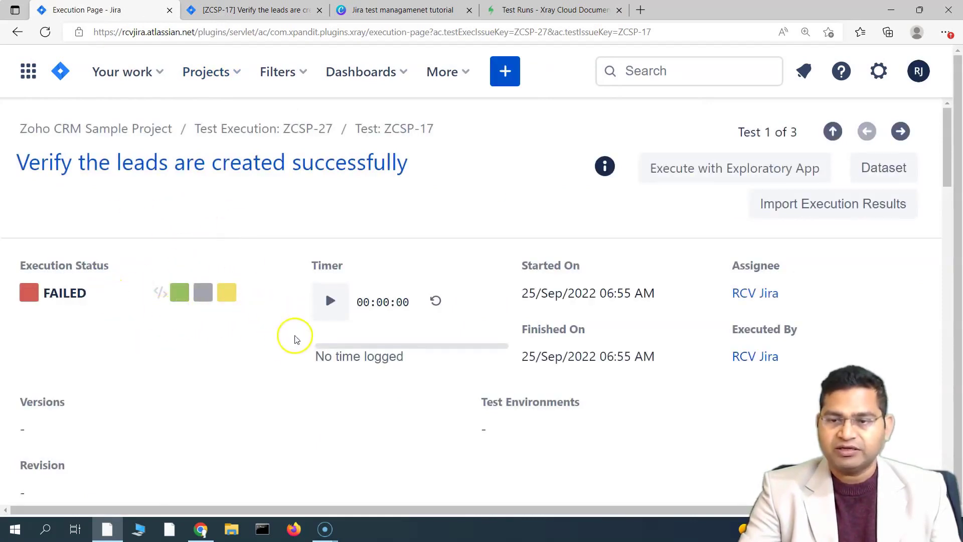
# Review the step details of the ZCSP-17 run, then return to ZCSP-27 and check the test statuses.
pyautogui.scroll(-1, 180, 367)
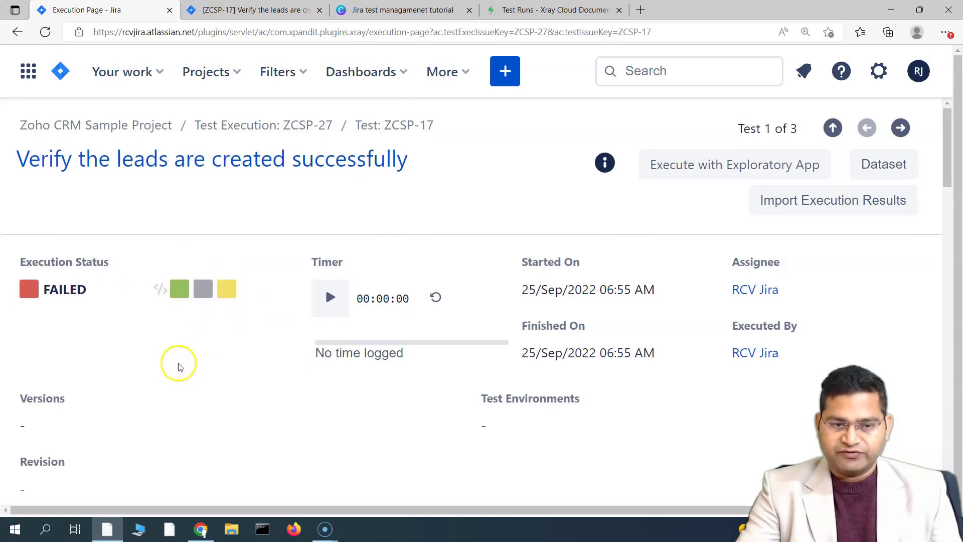
pyautogui.scroll(-15, 180, 367)
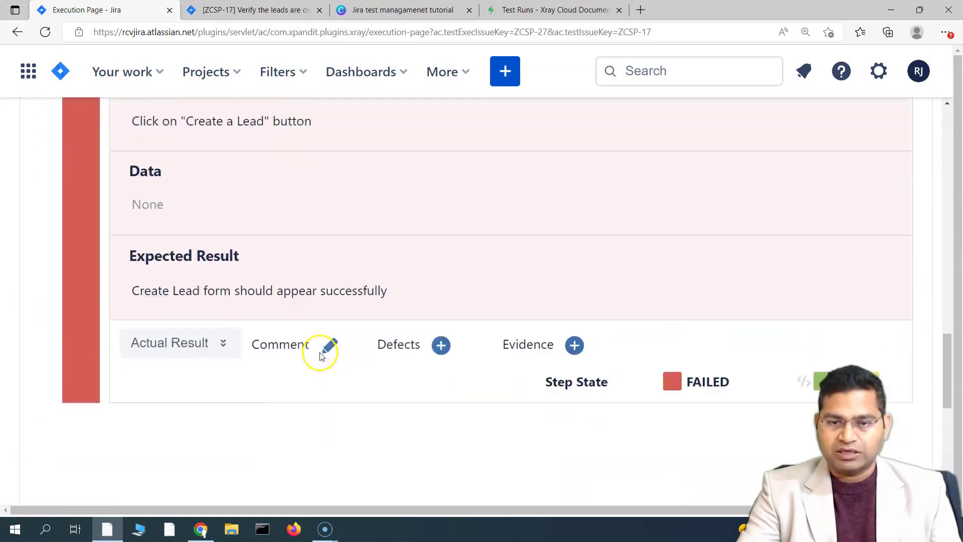
pyautogui.scroll(15, 321, 356)
pyautogui.click(833, 133)
pyautogui.moveTo(375, 414); pyautogui.dragTo(531, 415)
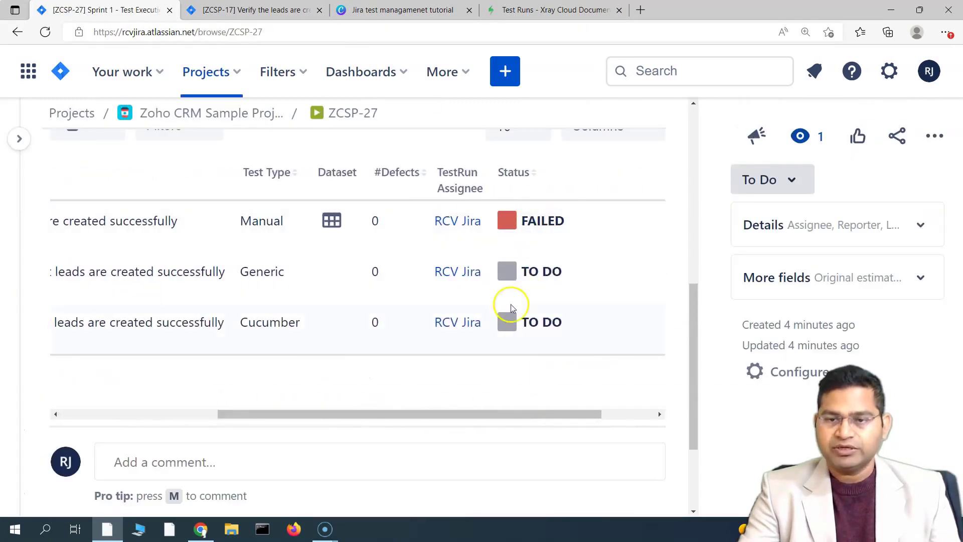
# Reload test ZCSP-17 and display its test runs.
pyautogui.click(251, 12)
pyautogui.click(277, 32)
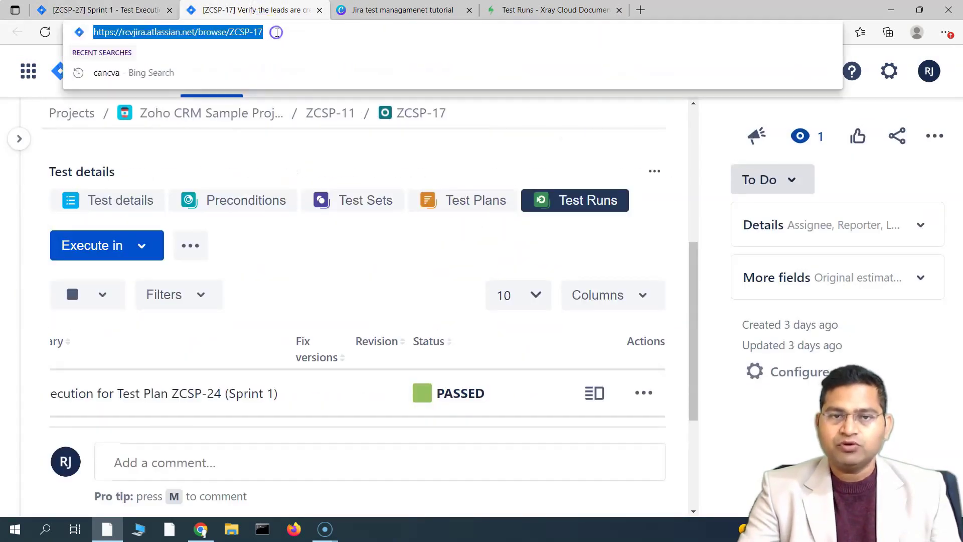
pyautogui.press('Return')
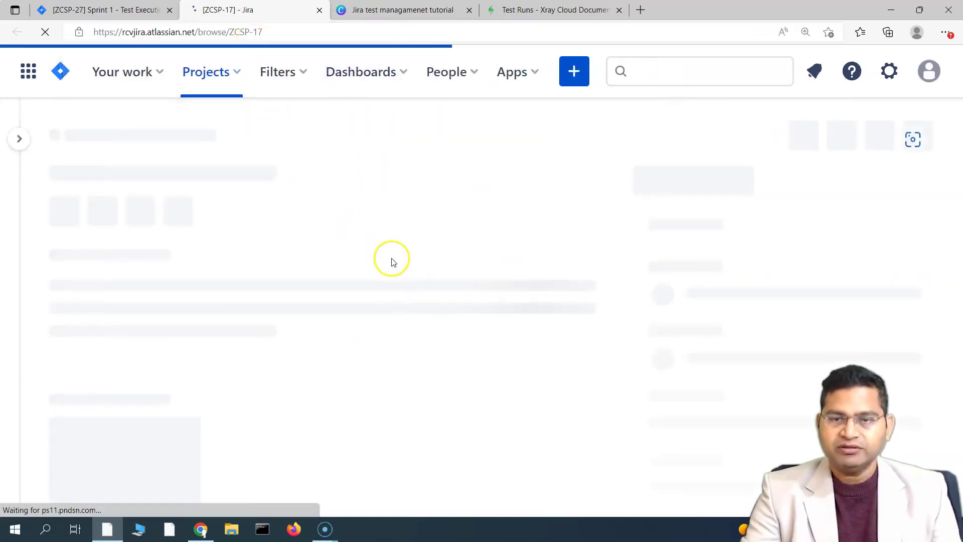
pyautogui.click(596, 201)
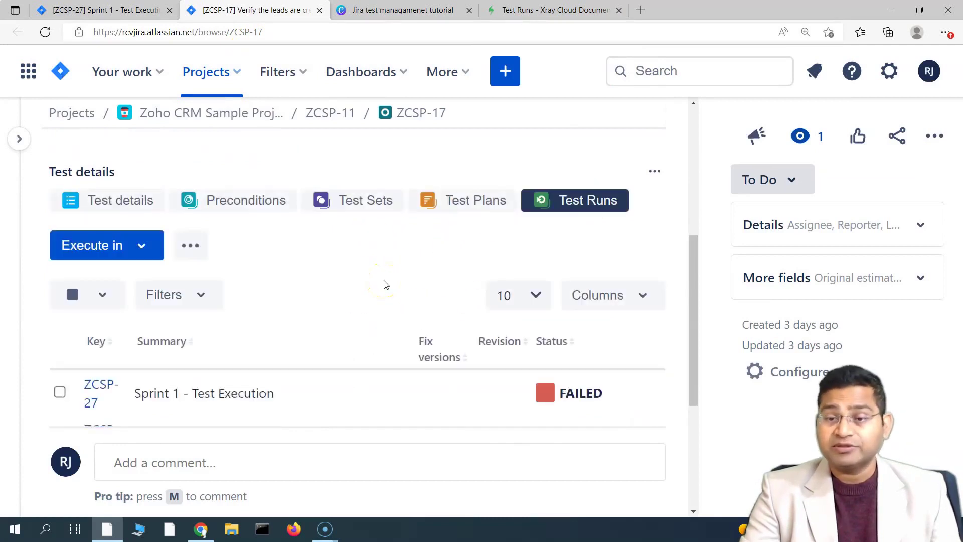
pyautogui.scroll(-3, 390, 243)
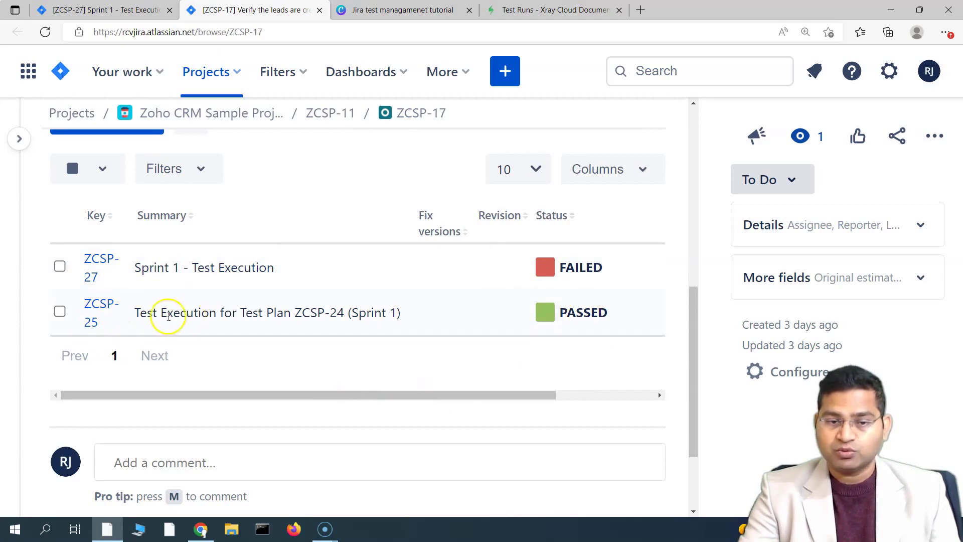
# Compare the summaries and statuses of test executions ZCSP-27 and ZCSP-25 in the test runs of ZCSP-17.
pyautogui.moveTo(150, 313); pyautogui.dragTo(403, 315)
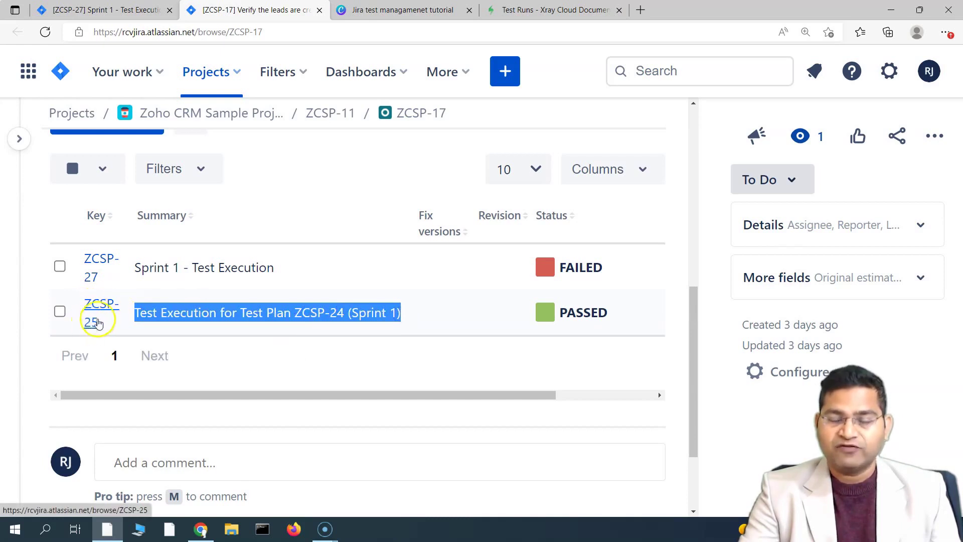
pyautogui.click(194, 312)
pyautogui.moveTo(399, 402); pyautogui.dragTo(330, 397)
pyautogui.moveTo(138, 273); pyautogui.dragTo(279, 270)
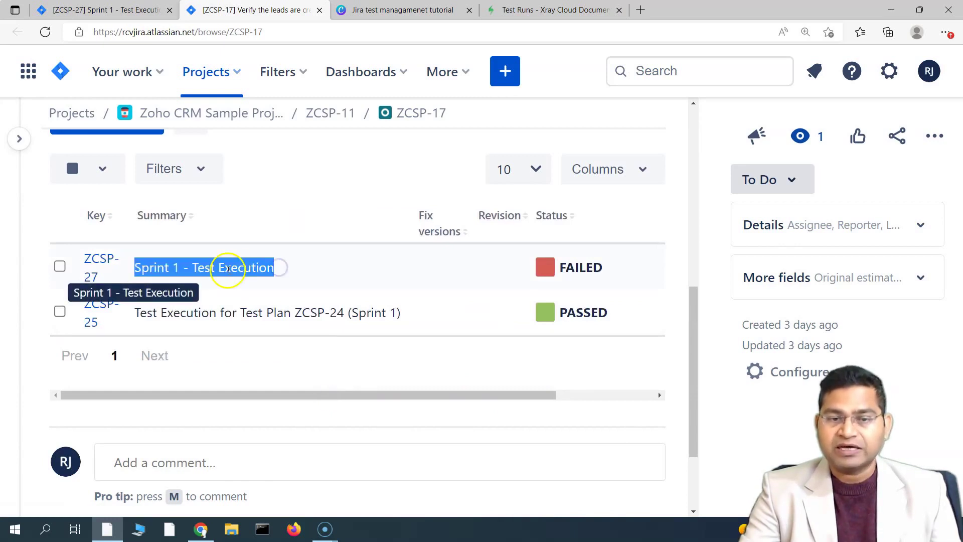
pyautogui.click(228, 268)
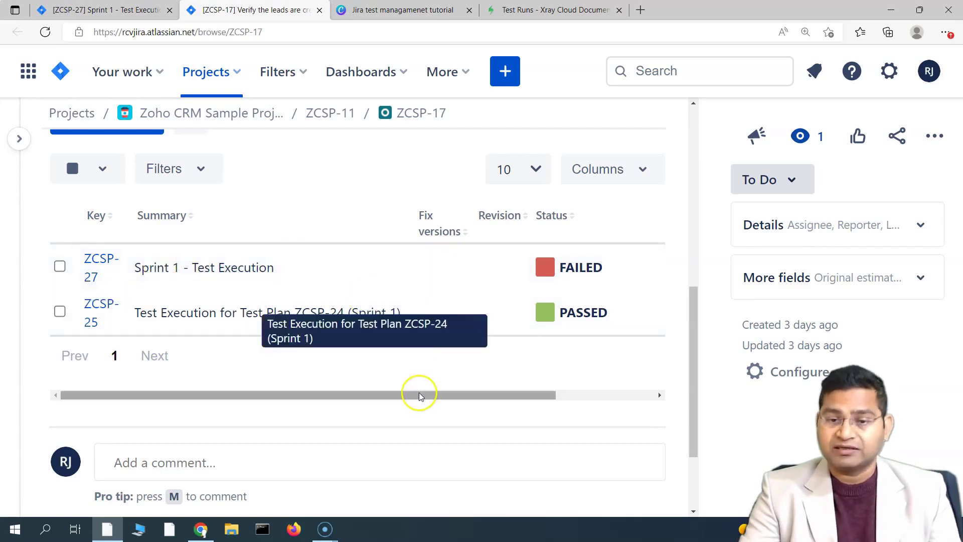
pyautogui.moveTo(419, 393); pyautogui.dragTo(510, 393)
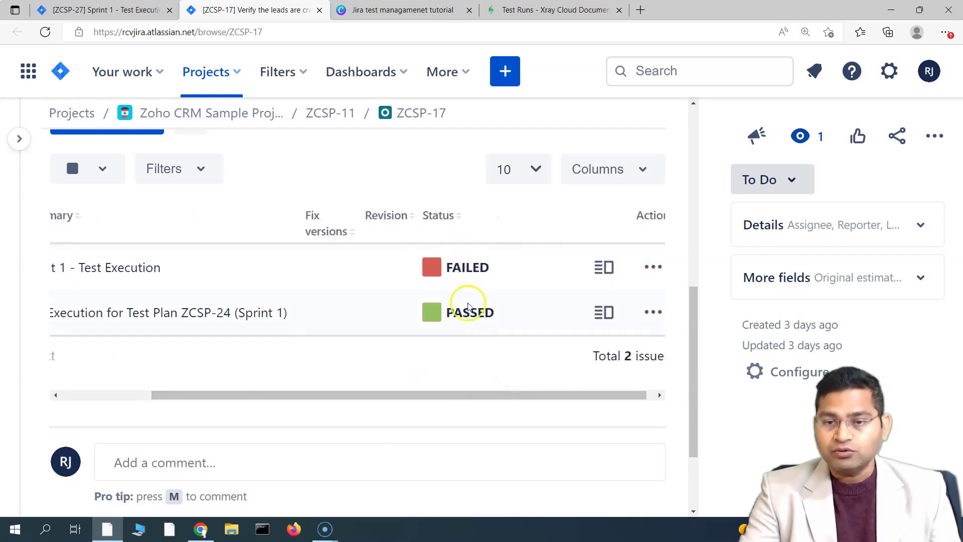
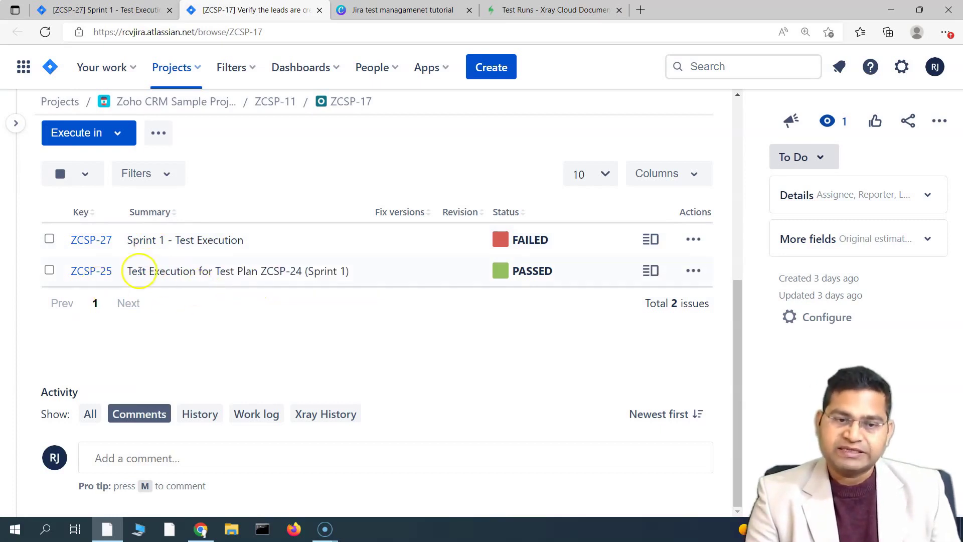
# Open test execution ZCSP-25 from the test runs list and check the status of each of its tests.
pyautogui.moveTo(127, 271); pyautogui.dragTo(350, 271)
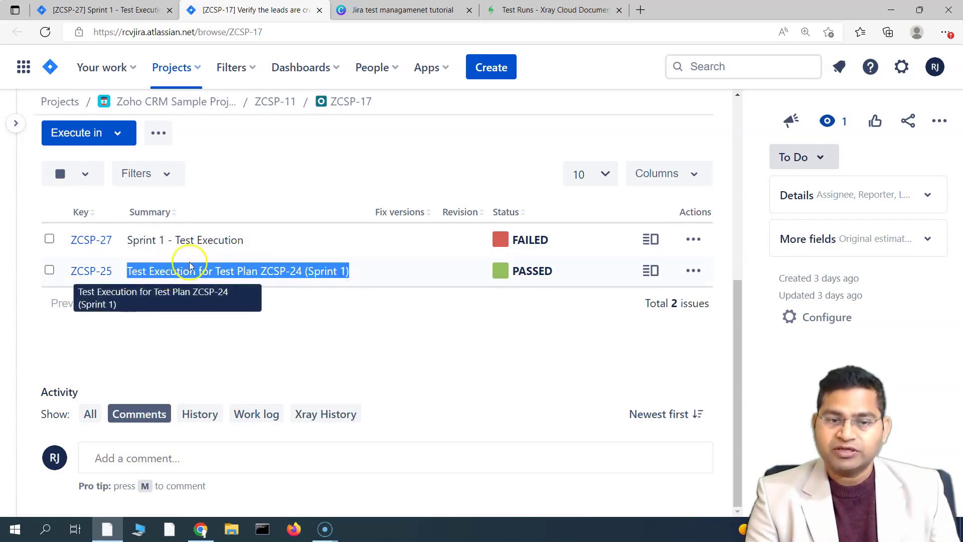
pyautogui.click(100, 276)
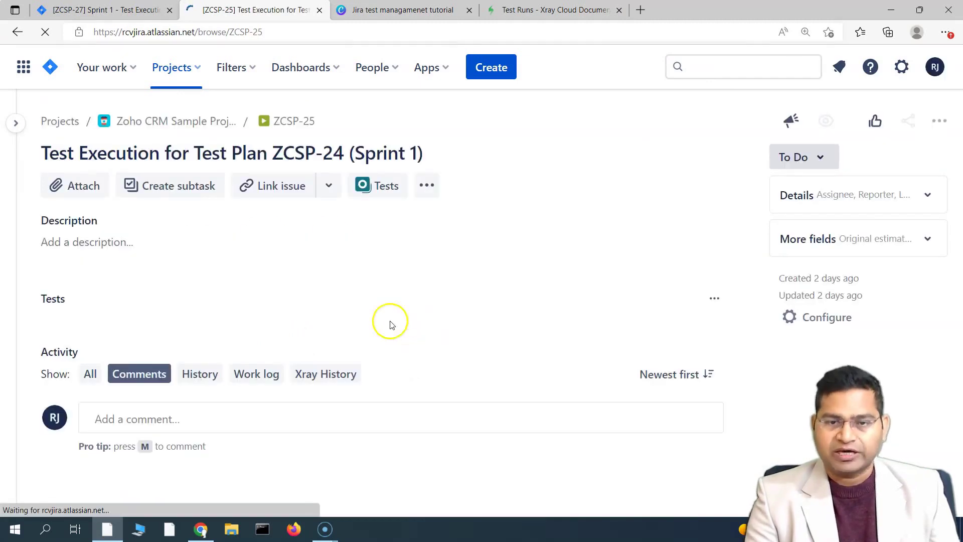
pyautogui.hotkey('ctrl', '+')
pyautogui.scroll(-5, 402, 351)
pyautogui.moveTo(419, 420); pyautogui.dragTo(542, 420)
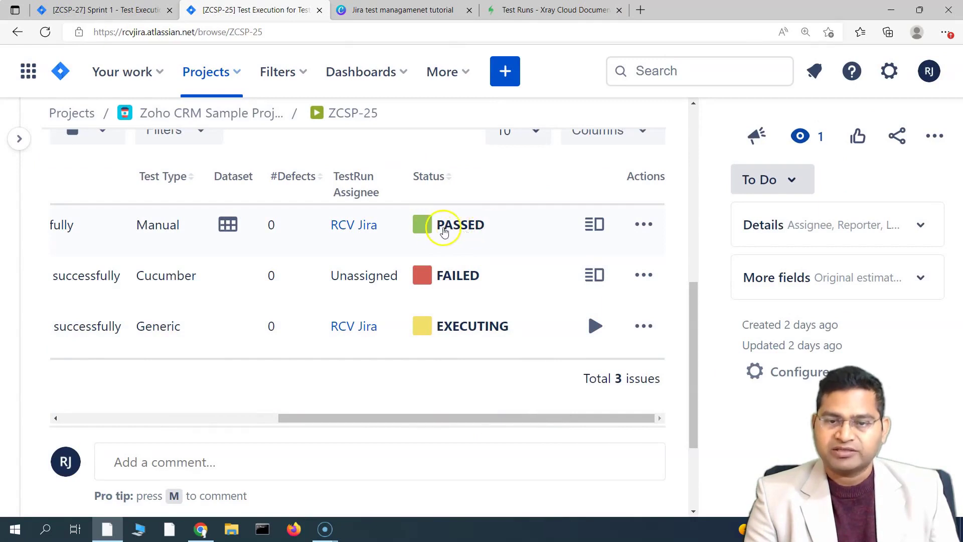
# Open the ZCSP-17 run in test execution ZCSP-25, set its execution status to FAILED and return to the execution.
pyautogui.click(646, 228)
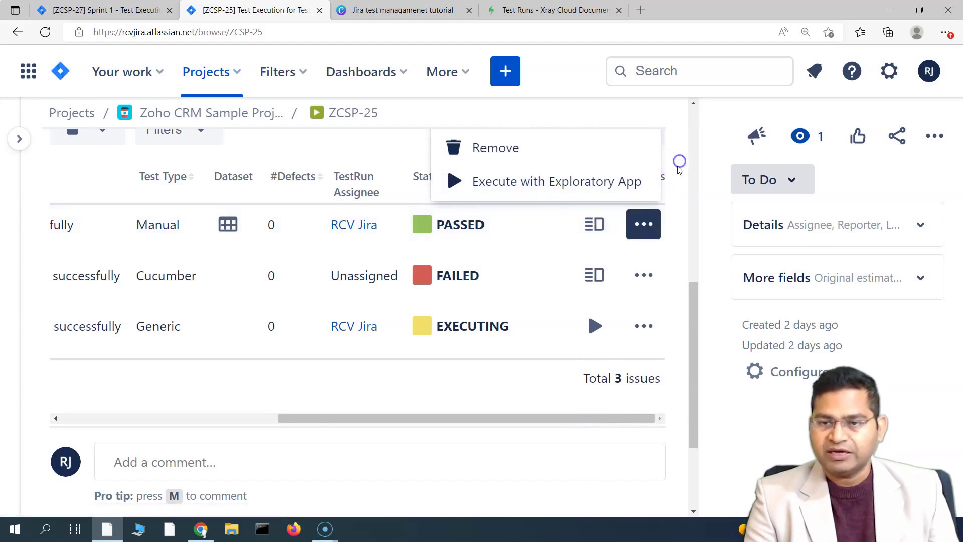
pyautogui.click(601, 229)
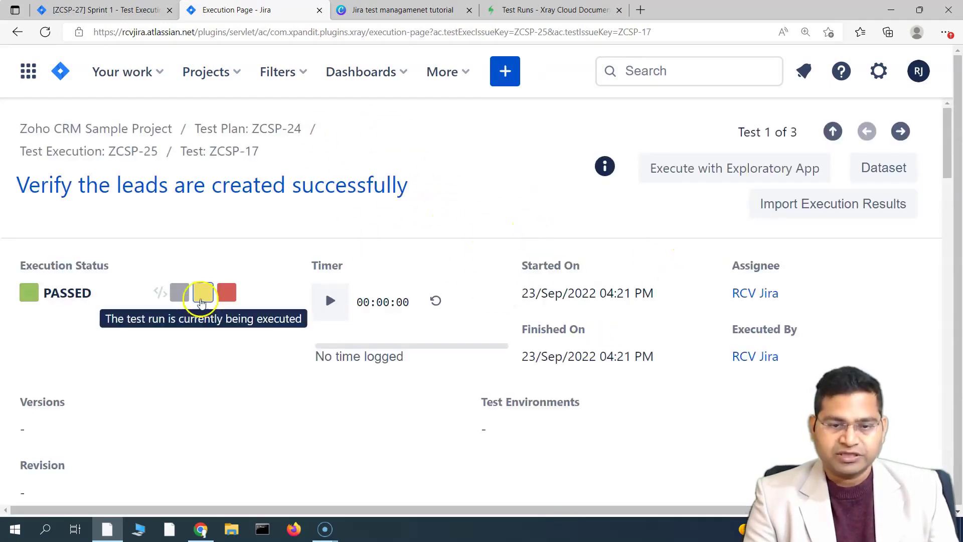
pyautogui.click(227, 297)
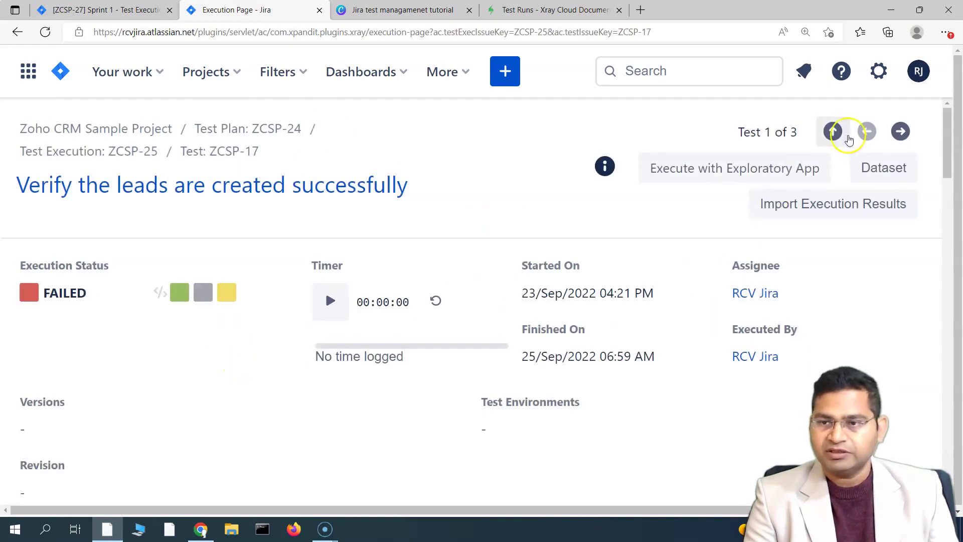
pyautogui.click(833, 131)
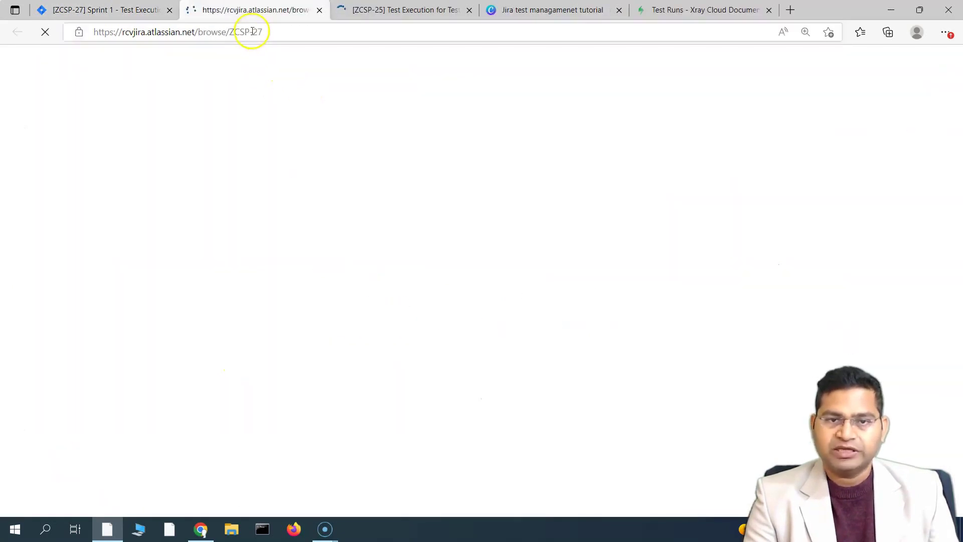
# Load ZCSP-17 in the separate ZCSP-27 tab and check the statuses of its test runs.
pyautogui.doubleClick(255, 32)
pyautogui.write('17')
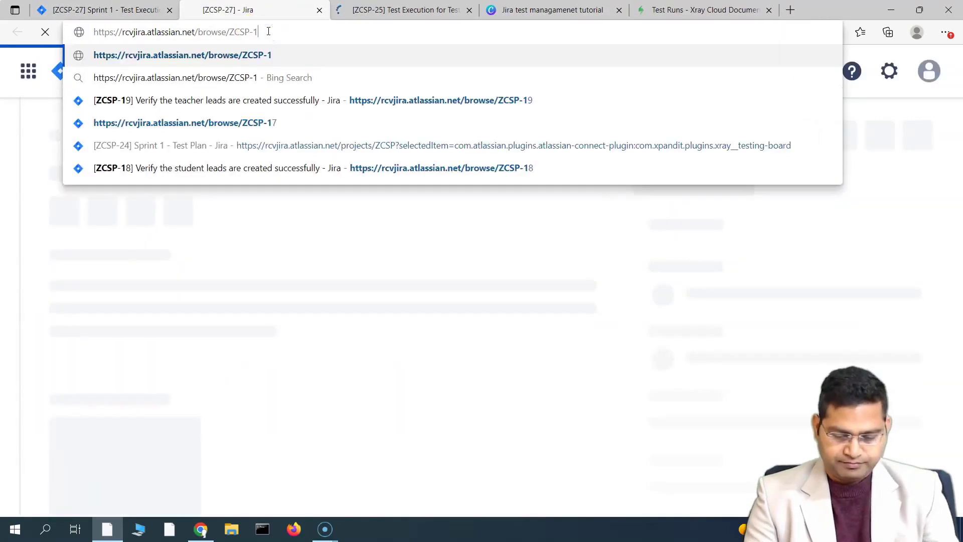
pyautogui.press('Return')
pyautogui.scroll(-2, 326, 351)
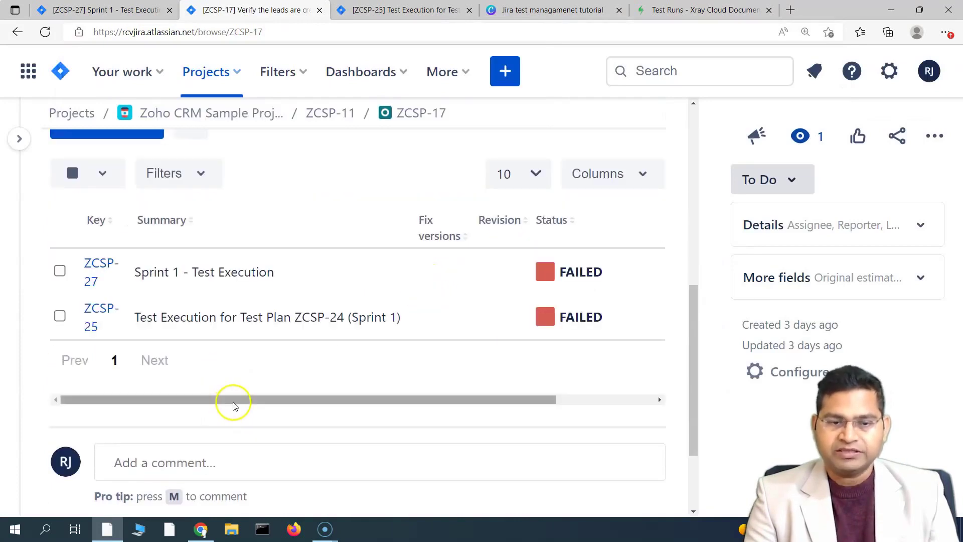
pyautogui.moveTo(241, 402); pyautogui.dragTo(398, 400)
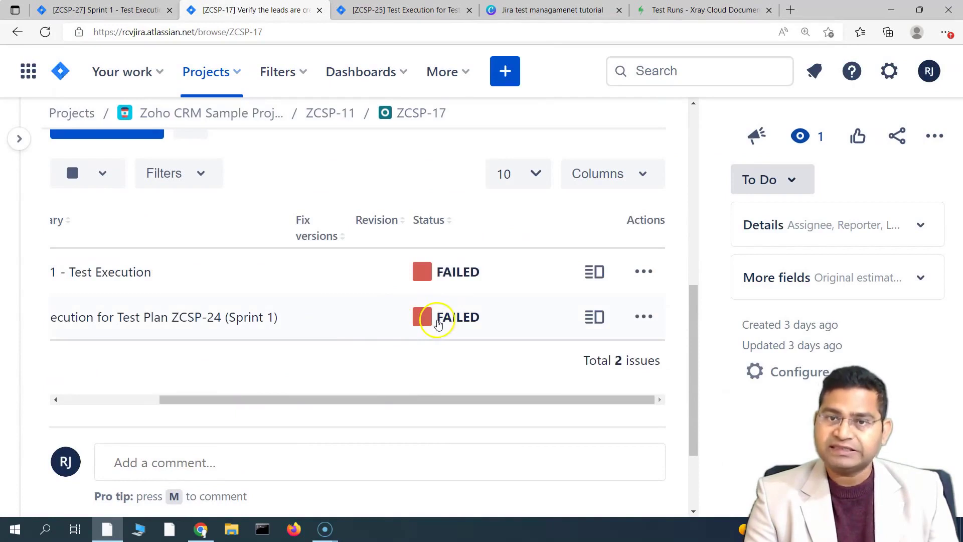
pyautogui.moveTo(426, 328)
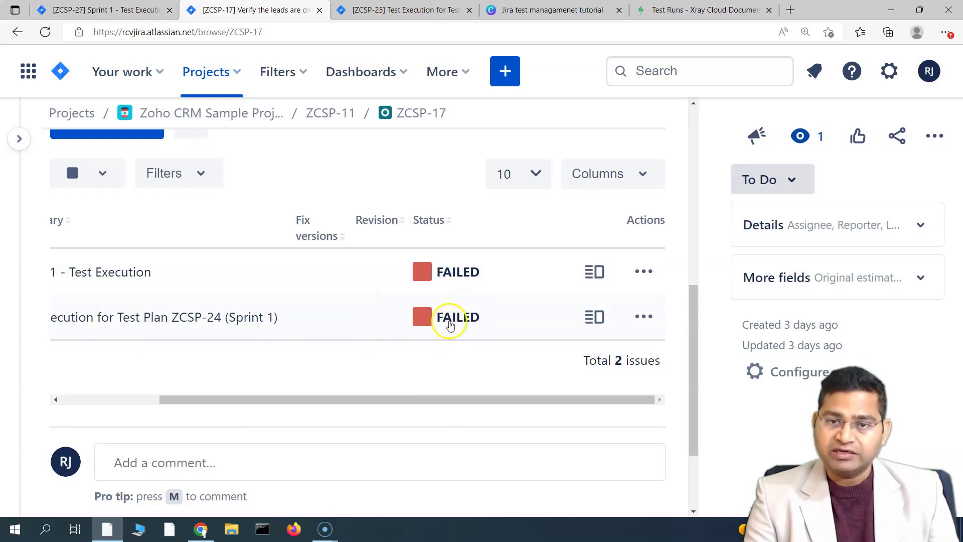
# Examine the overall execution status and individual test statuses in ZCSP-25, then return to the course contents slide in Canva.
pyautogui.click(402, 10)
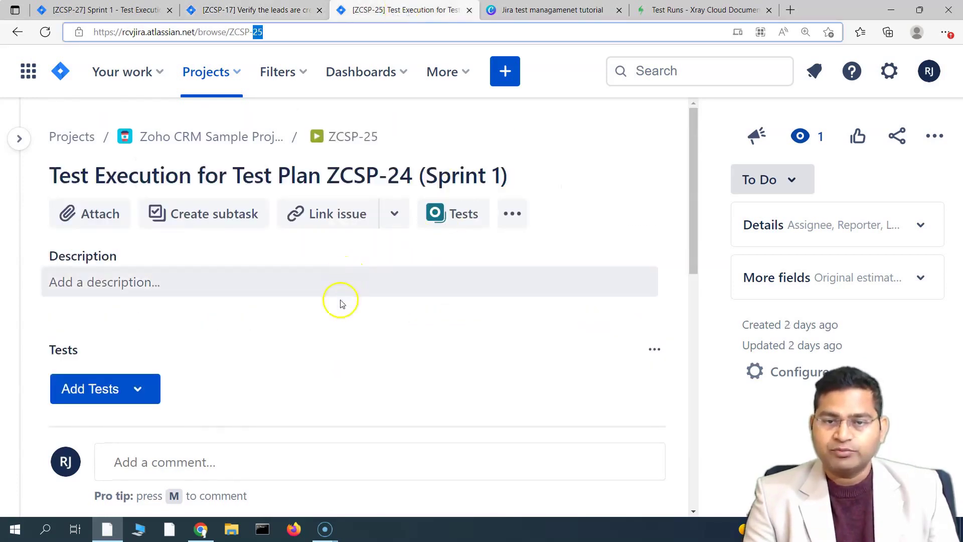
pyautogui.scroll(-5, 340, 338)
pyautogui.scroll(-4, 390, 324)
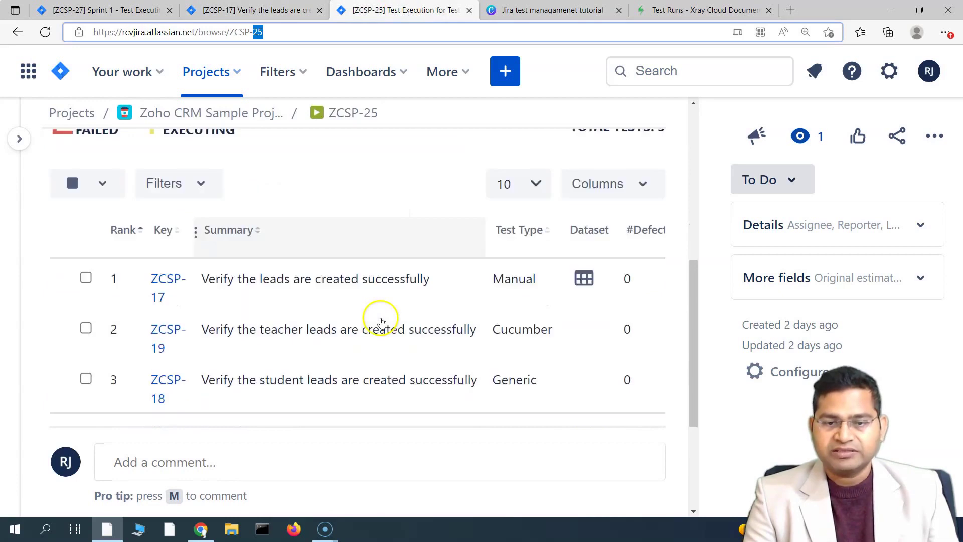
pyautogui.moveTo(385, 350); pyautogui.dragTo(523, 350)
pyautogui.scroll(2, 523, 350)
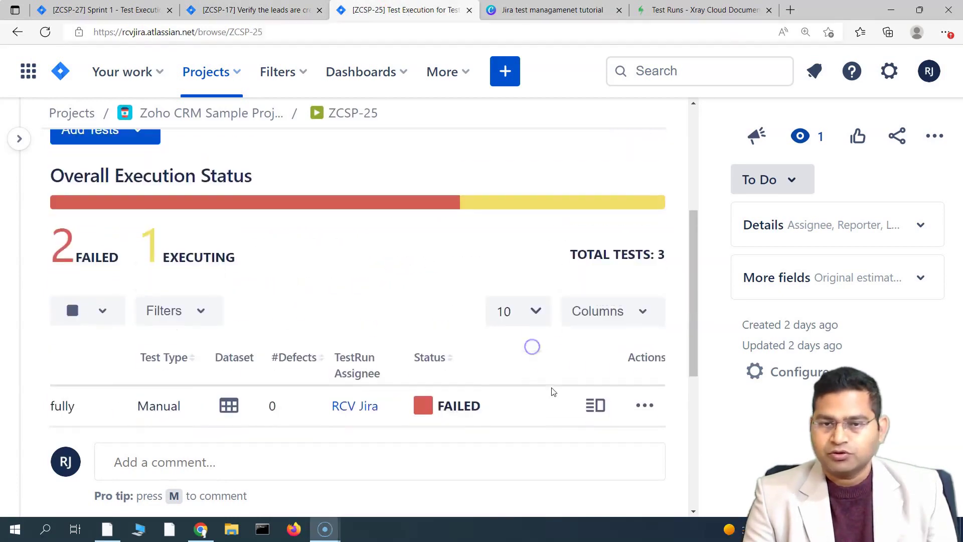
pyautogui.scroll(-2, 460, 315)
pyautogui.scroll(-1, 460, 315)
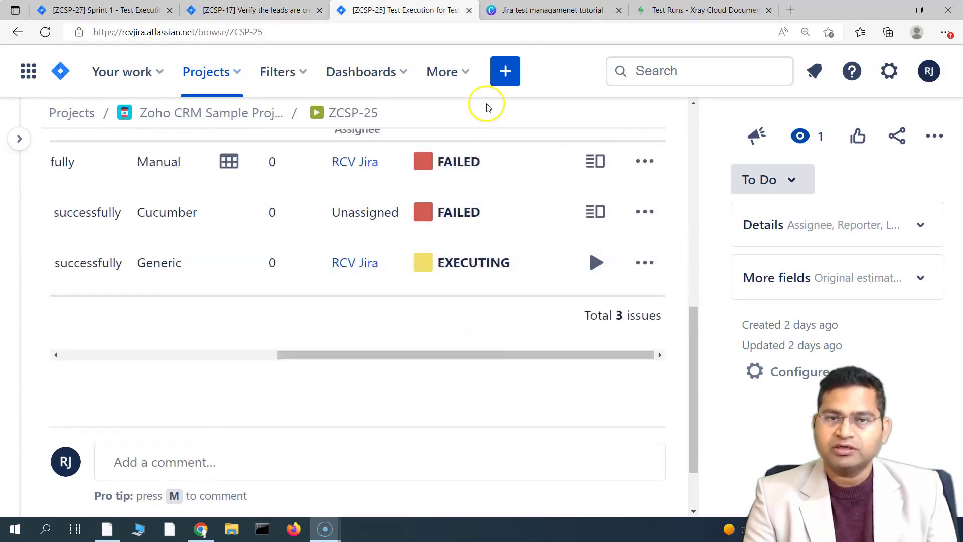
pyautogui.click(540, 15)
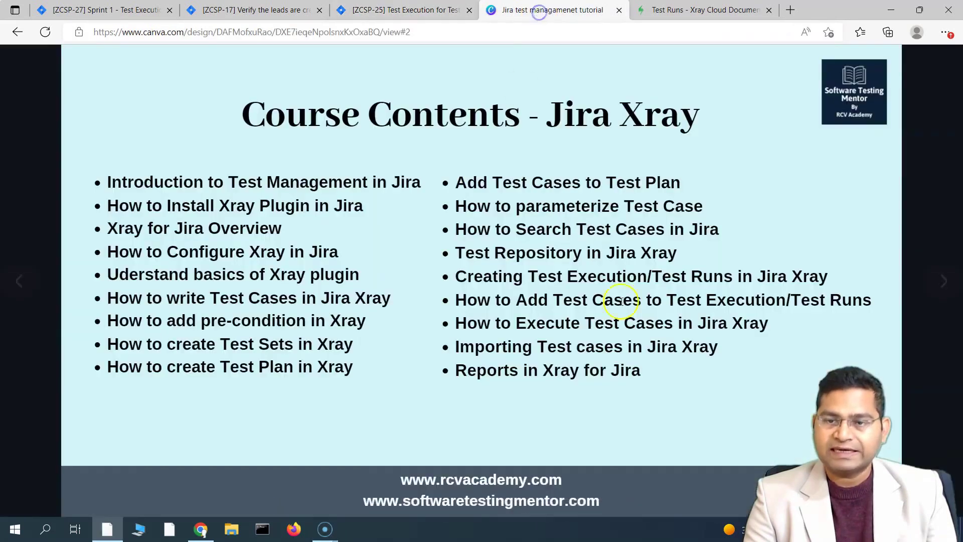